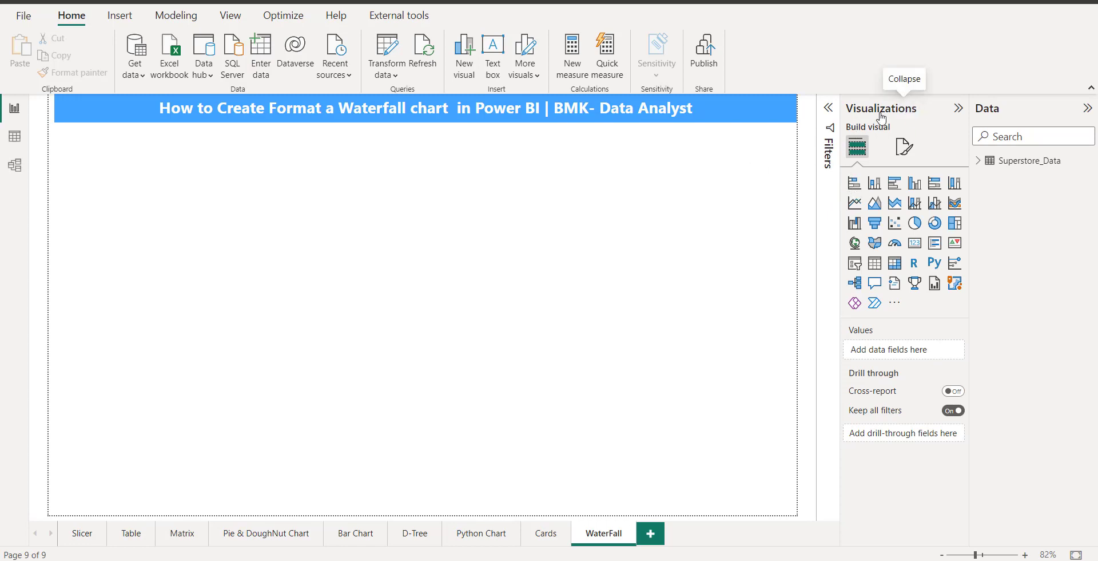
click(958, 108)
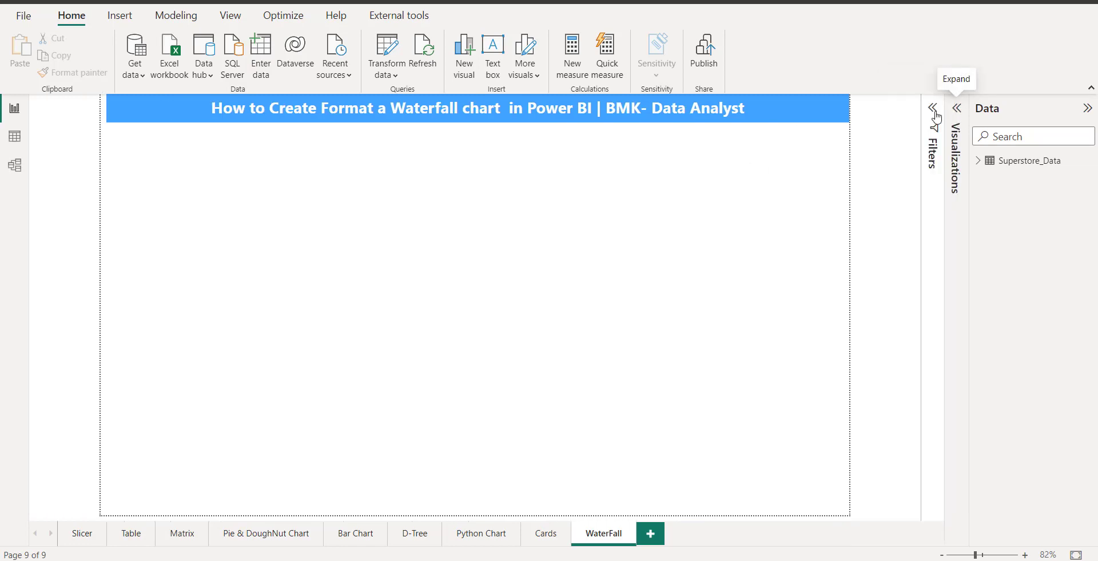
click(934, 111)
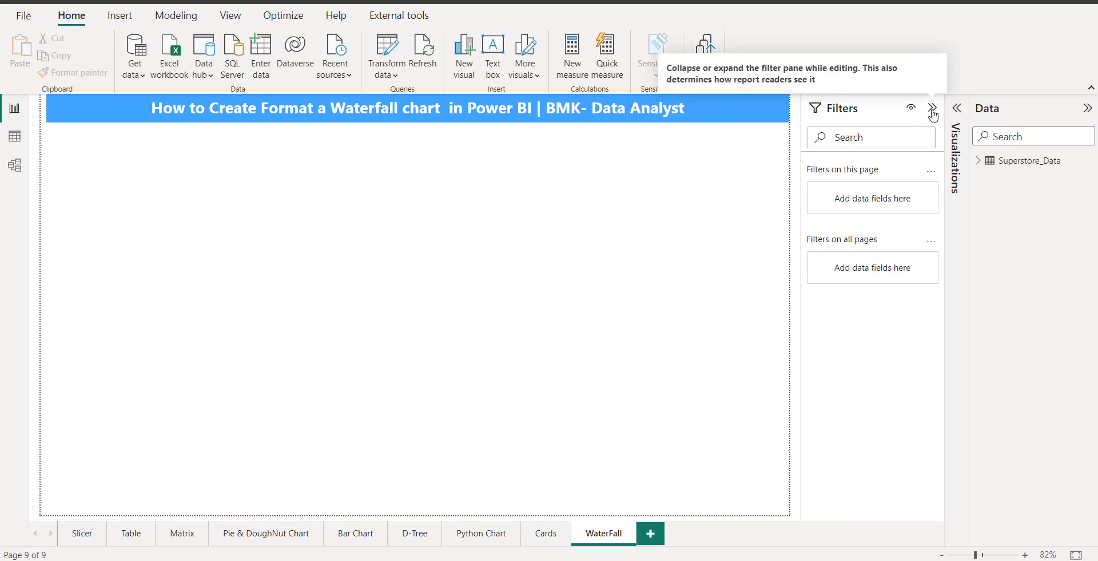
click(933, 108)
click(957, 108)
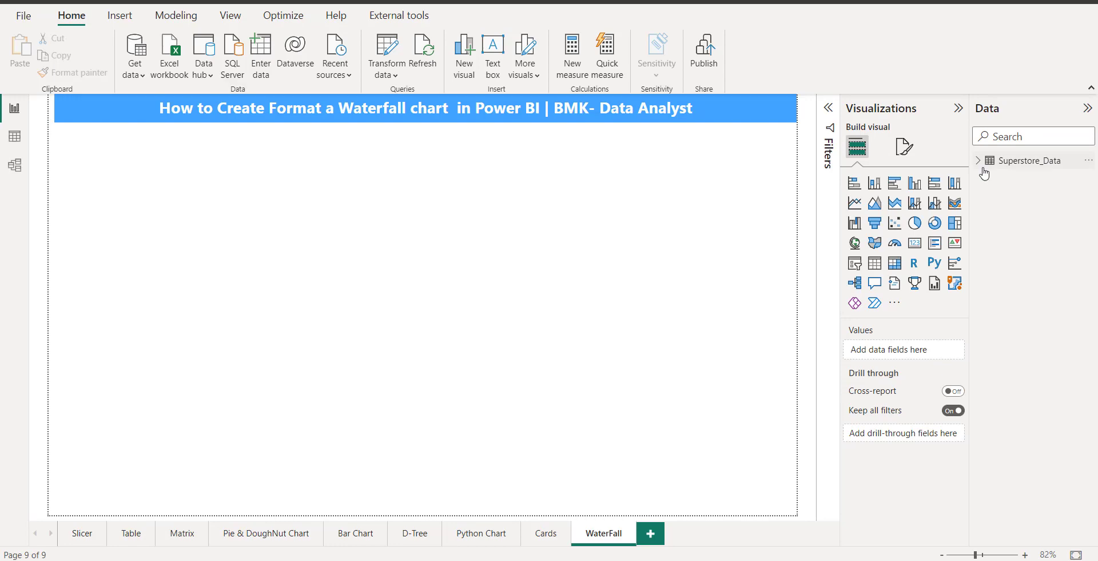
click(1090, 110)
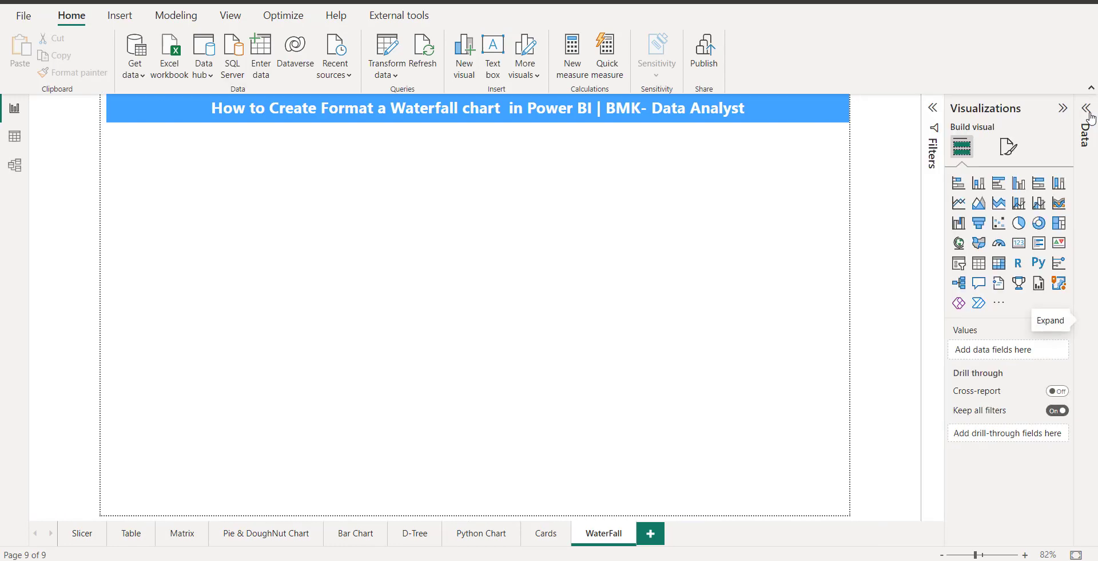
click(1090, 111)
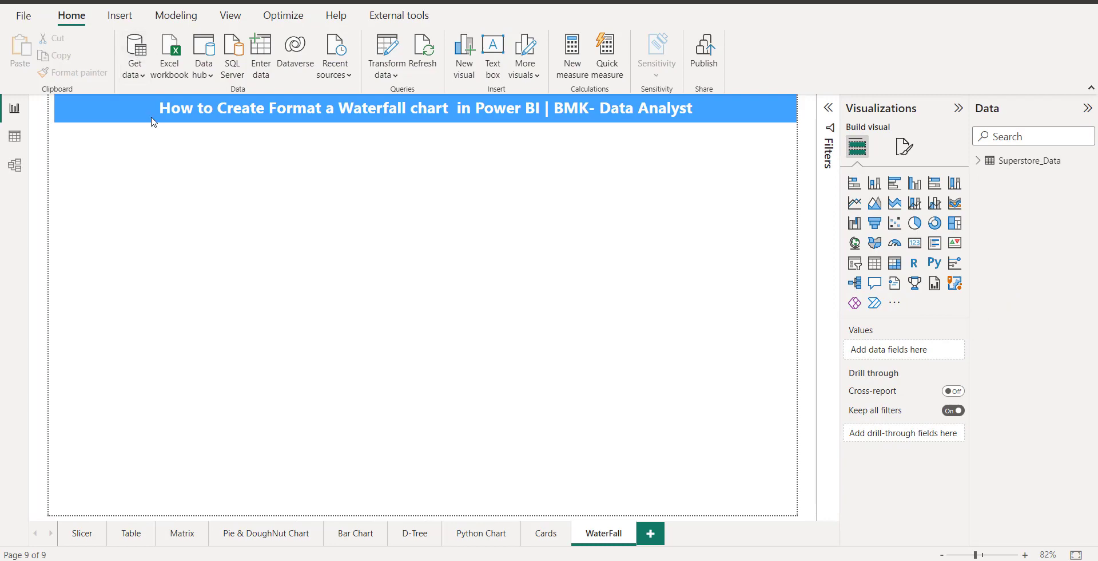
click(147, 80)
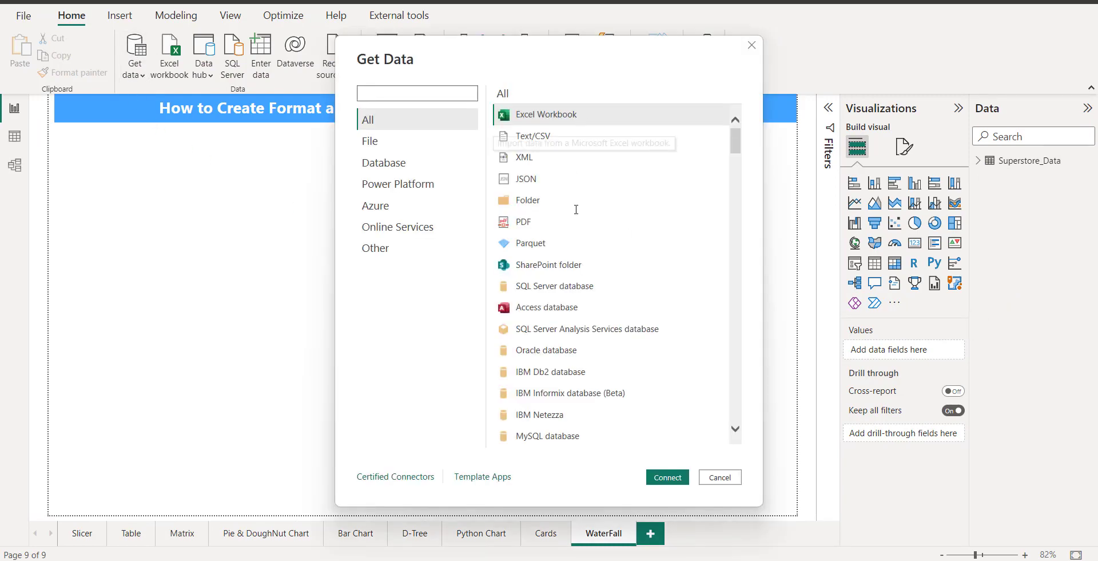
click(719, 478)
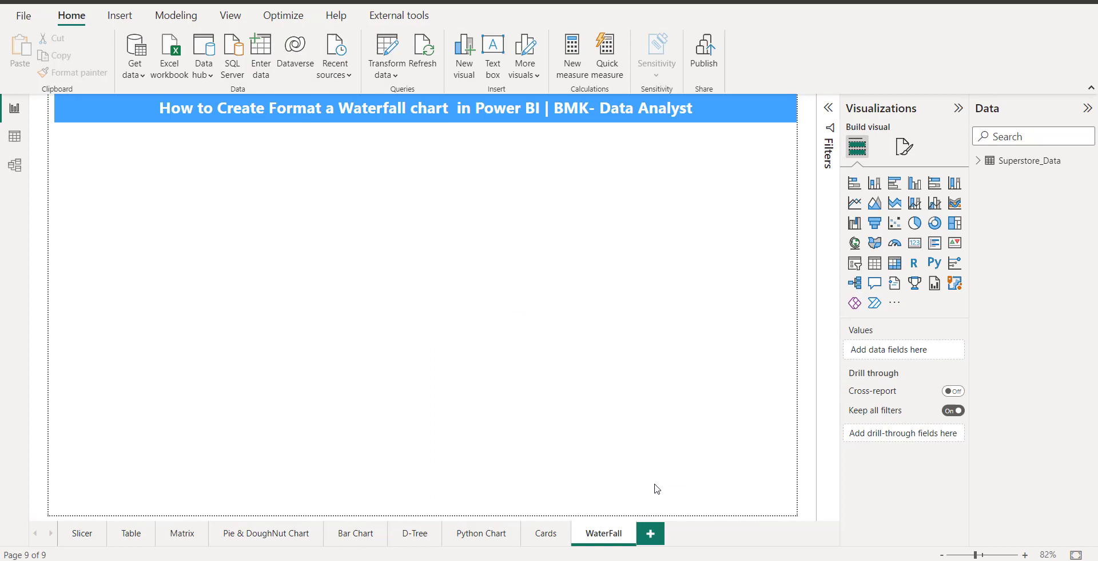
Step: Examine the Superstore_Data field list and its table rows across the columns, and return to the report page
click(979, 163)
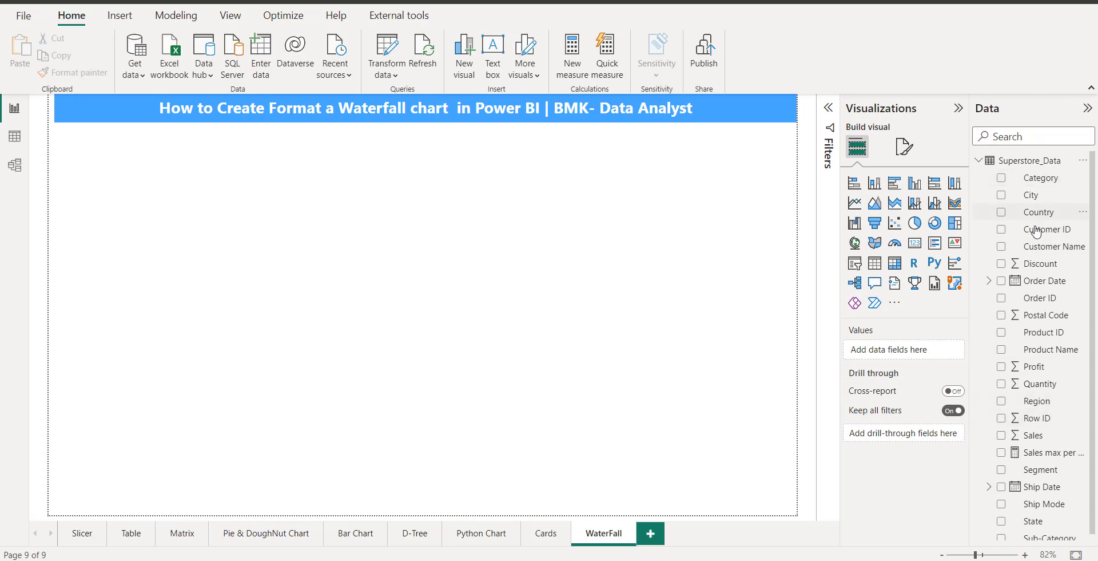
click(15, 137)
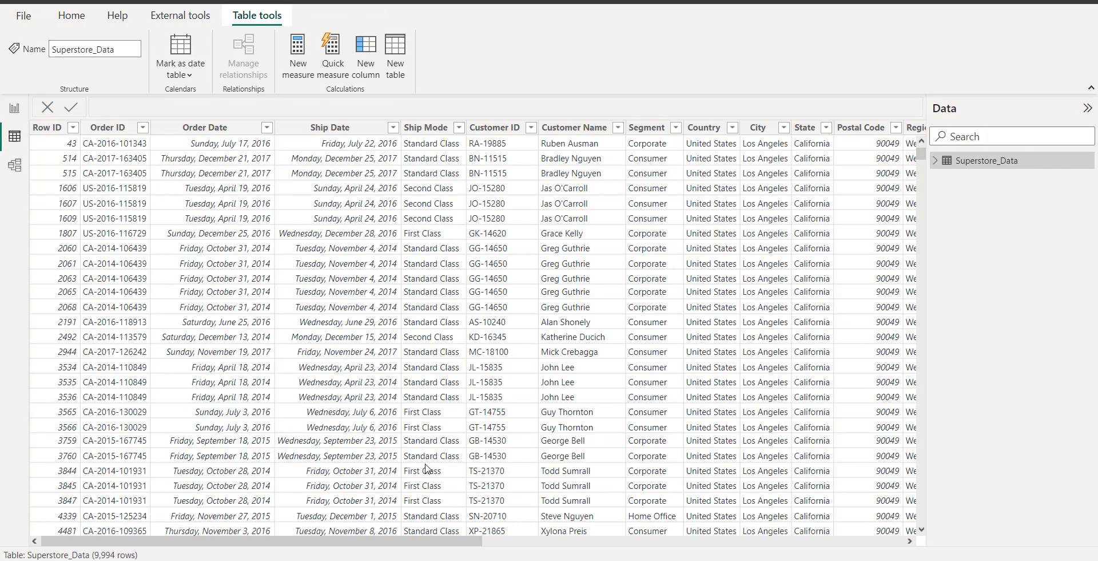
click(384, 533)
drag(384, 540, 544, 553)
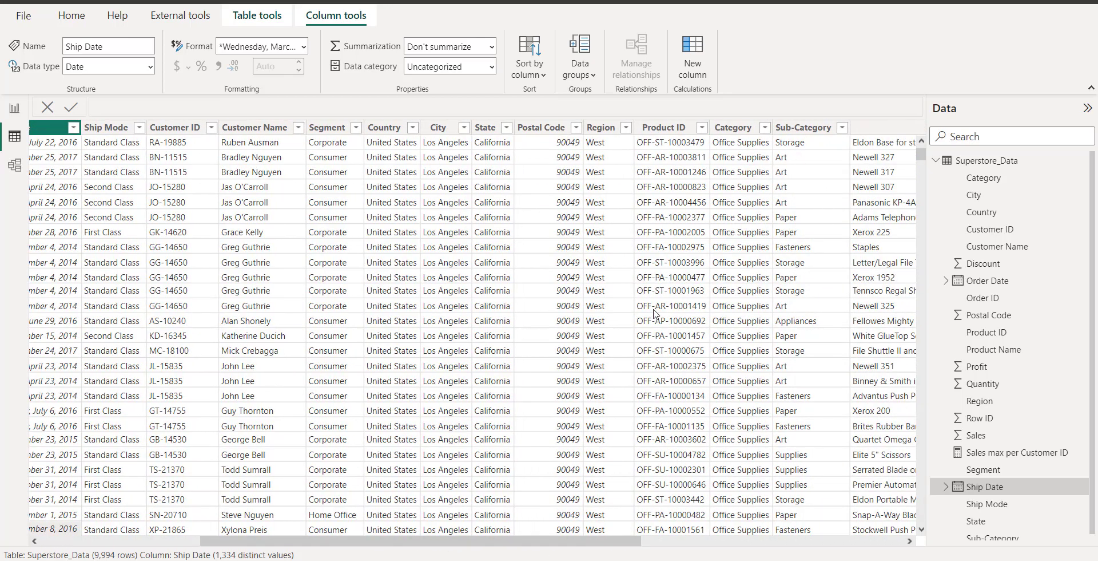
drag(578, 552, 412, 553)
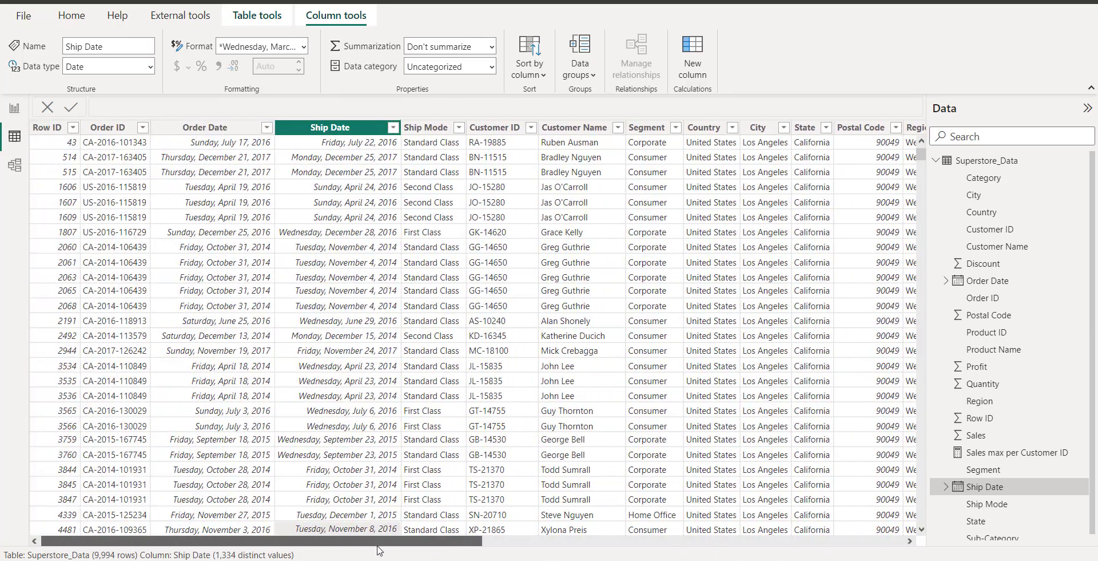
click(15, 108)
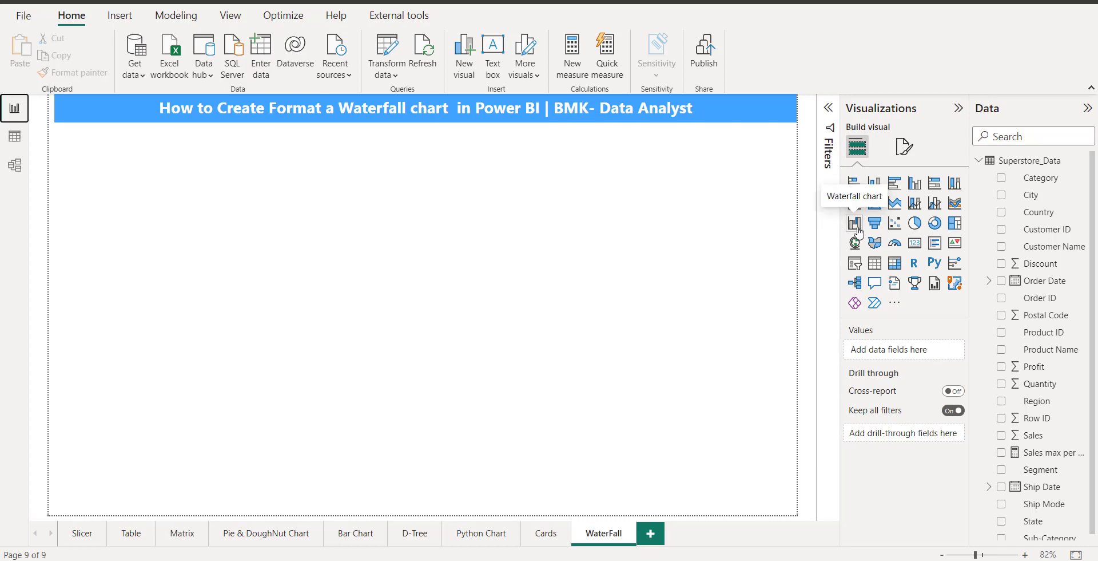
key(XF86AudioRaiseVolume)
click(855, 224)
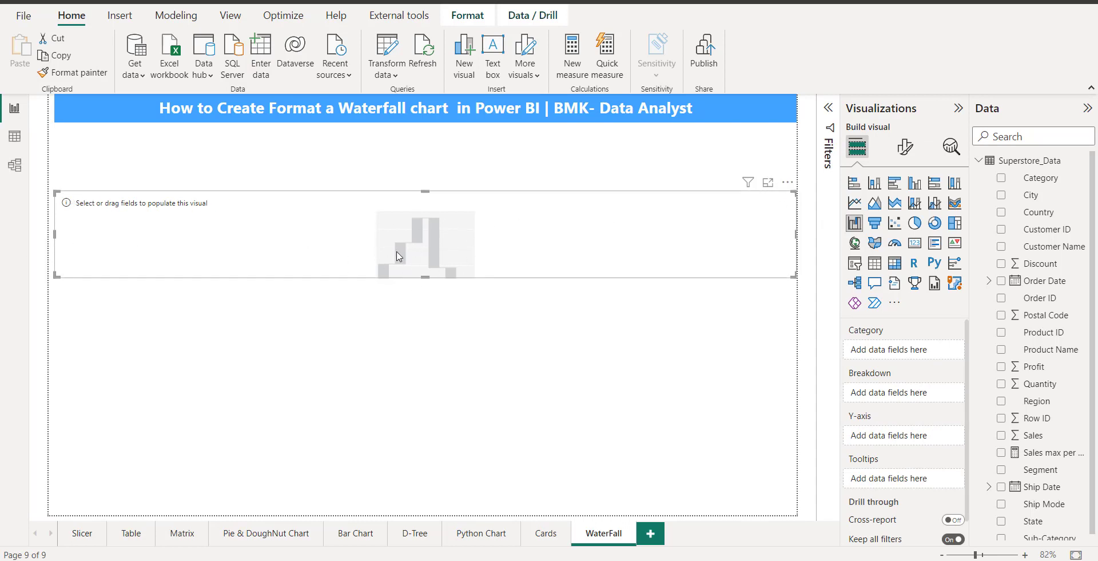
click(789, 182)
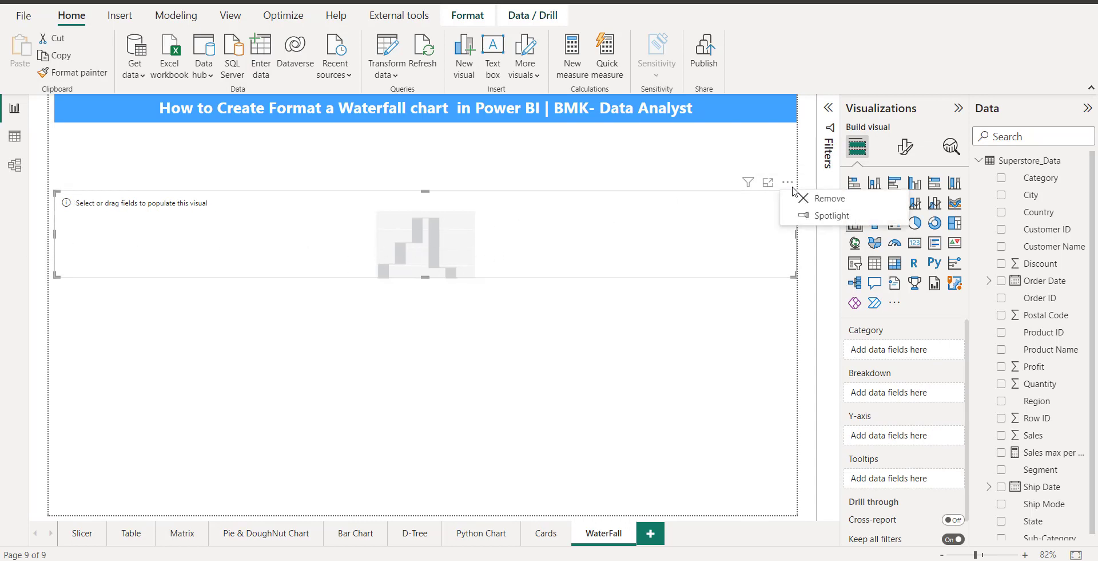
click(802, 198)
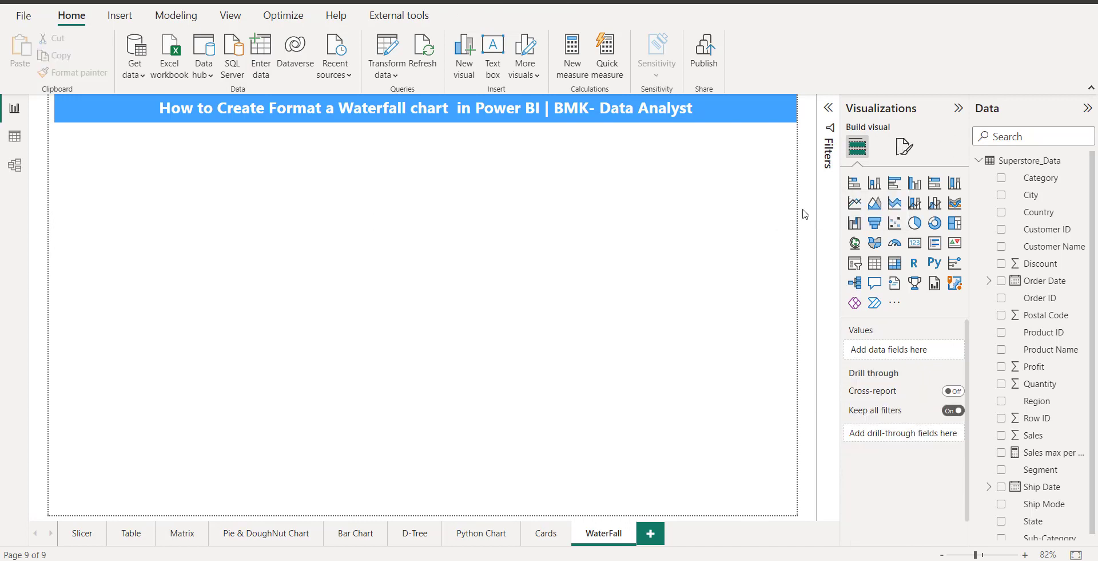
Step: Insert a waterfall chart on the WaterFall page and enlarge it to fill most of the area below the title banner
click(854, 229)
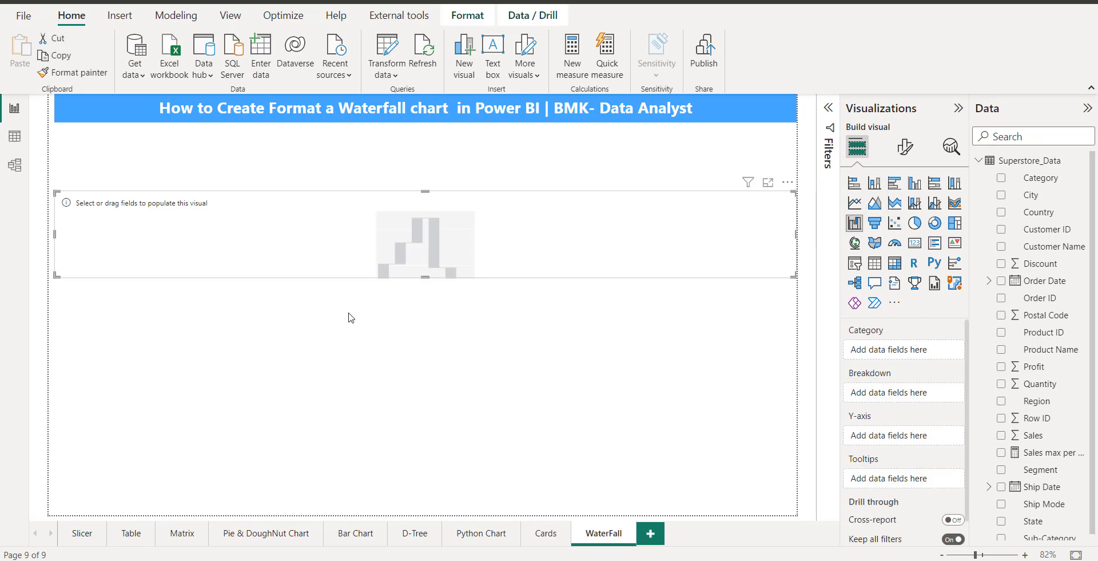
drag(350, 316, 432, 305)
drag(435, 384, 434, 512)
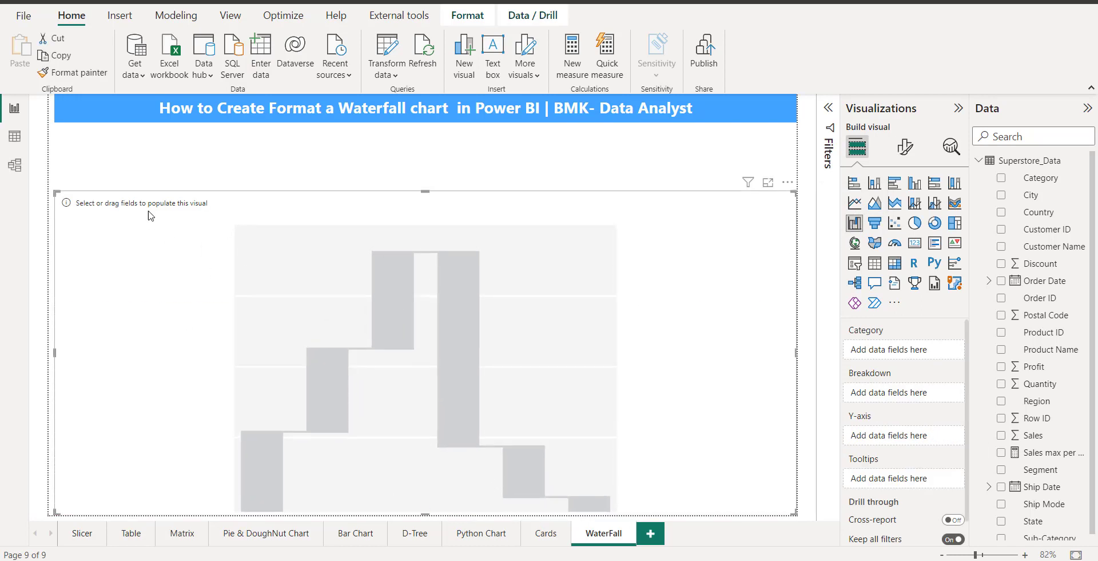
drag(424, 190, 431, 144)
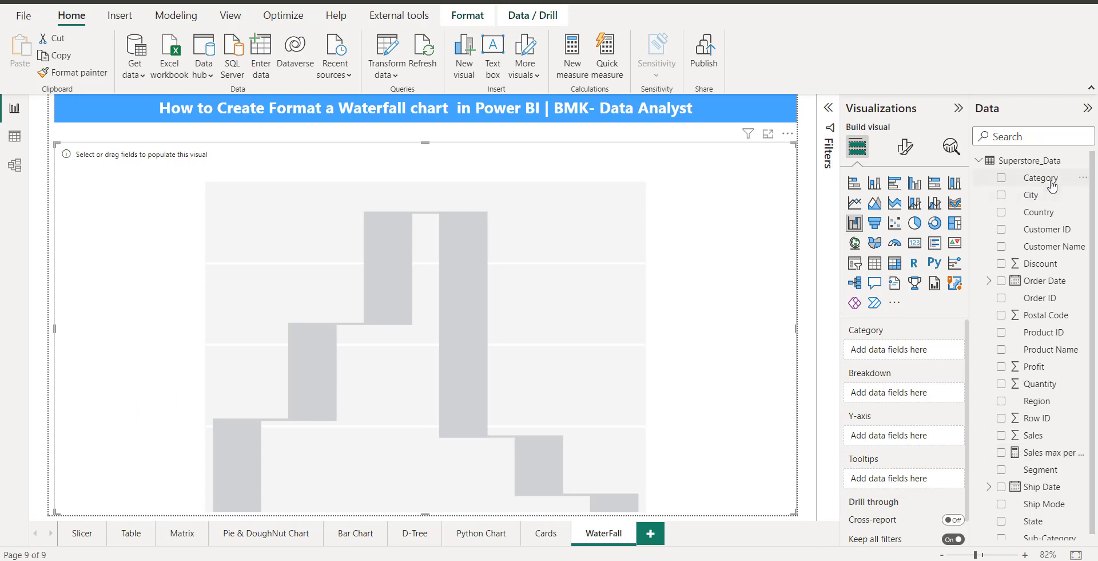
Step: Plot the sum of Sales by Category in the waterfall chart, using Category as the category and Sales as the Y-axis
drag(1041, 178, 921, 354)
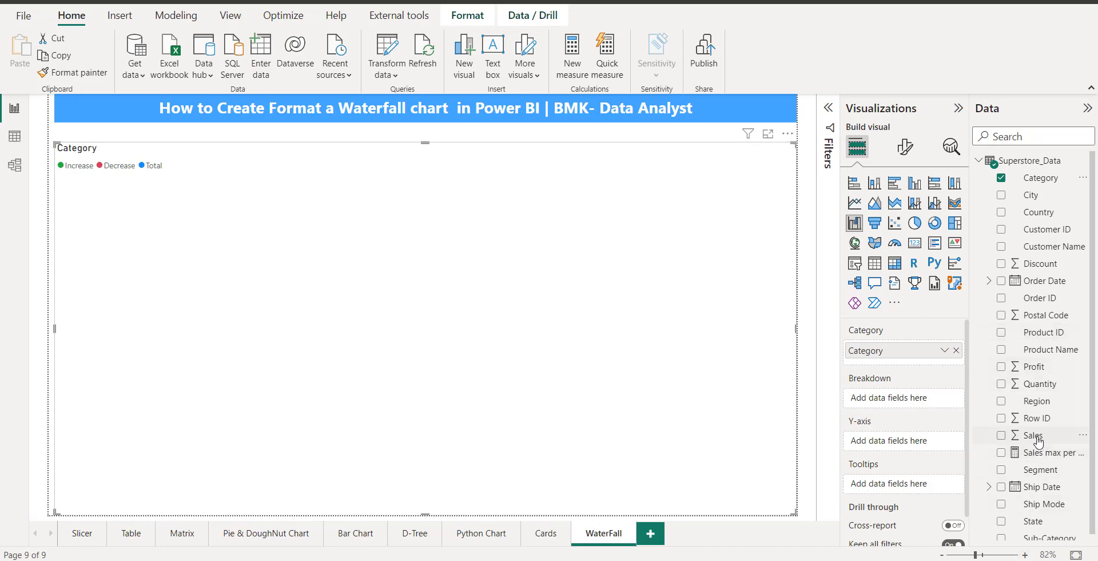
drag(1035, 438, 909, 443)
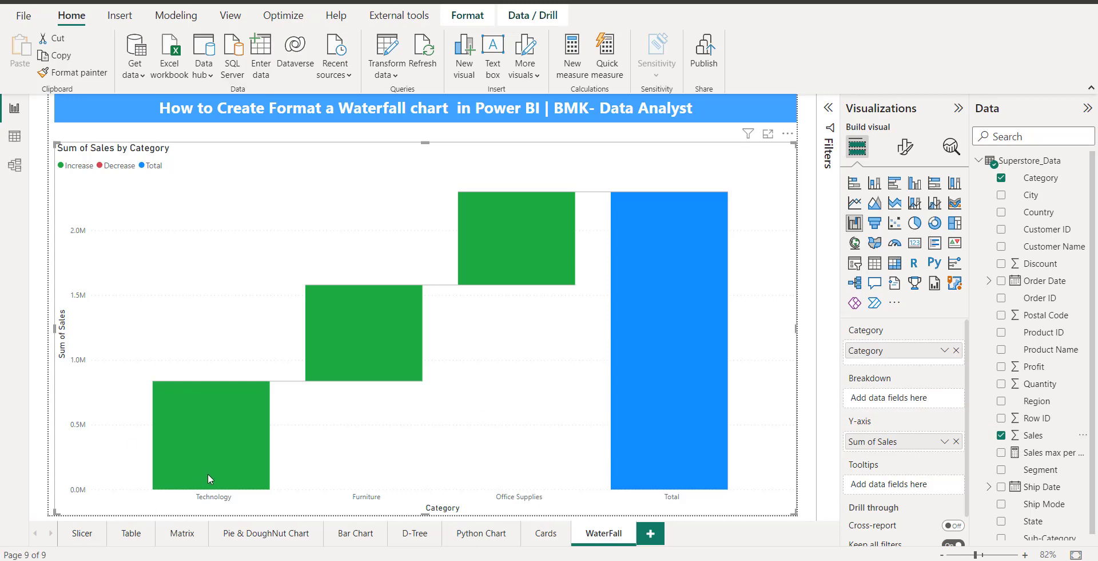
mouse_move(203, 461)
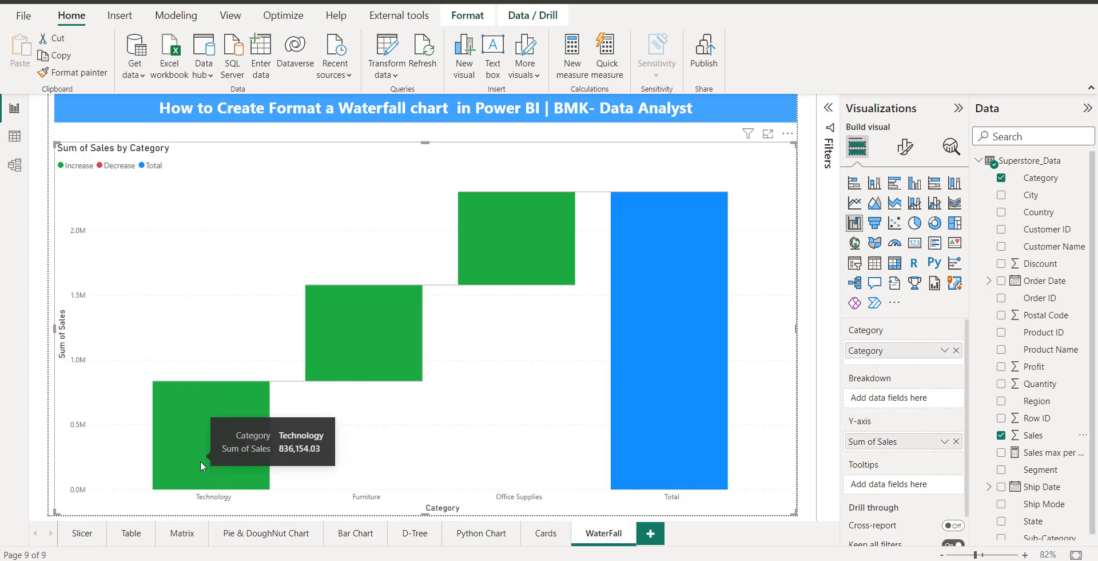
mouse_move(587, 244)
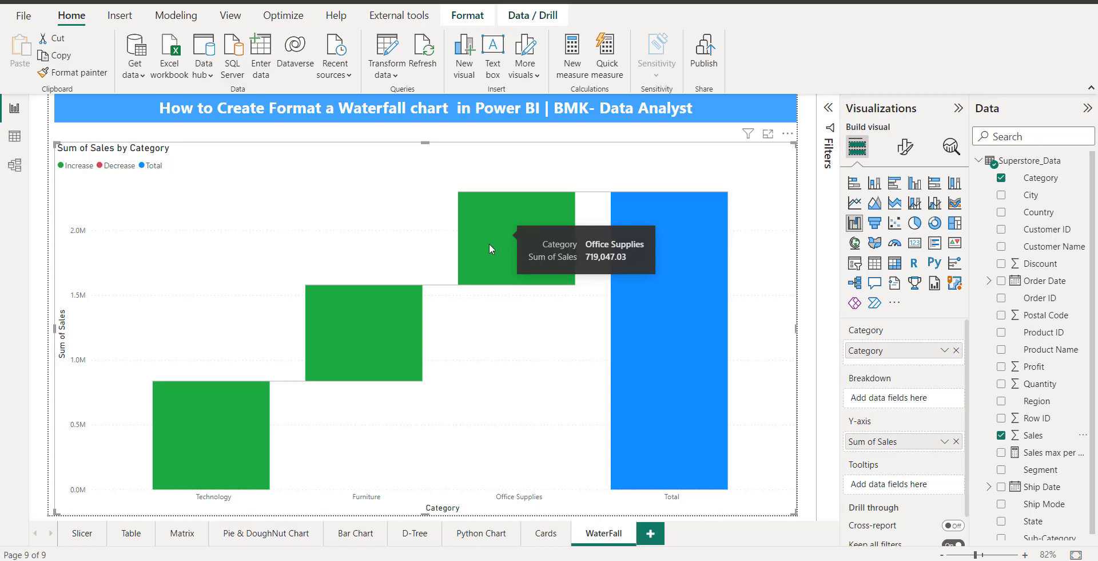
mouse_move(624, 259)
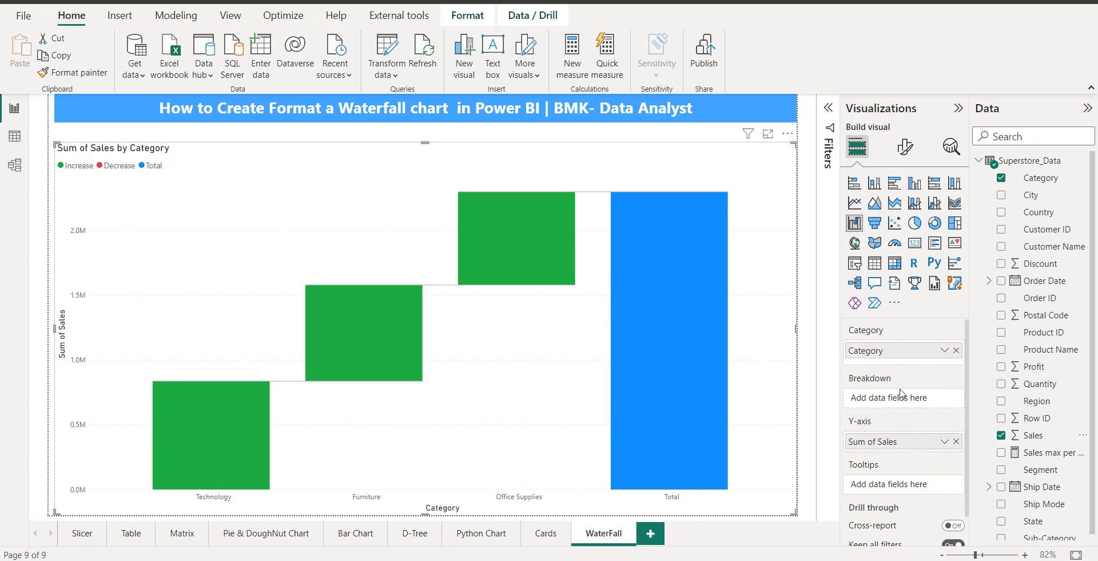
Step: Replace the waterfall chart's Category field with Order Date and keep only the Year level of its date hierarchy
click(956, 350)
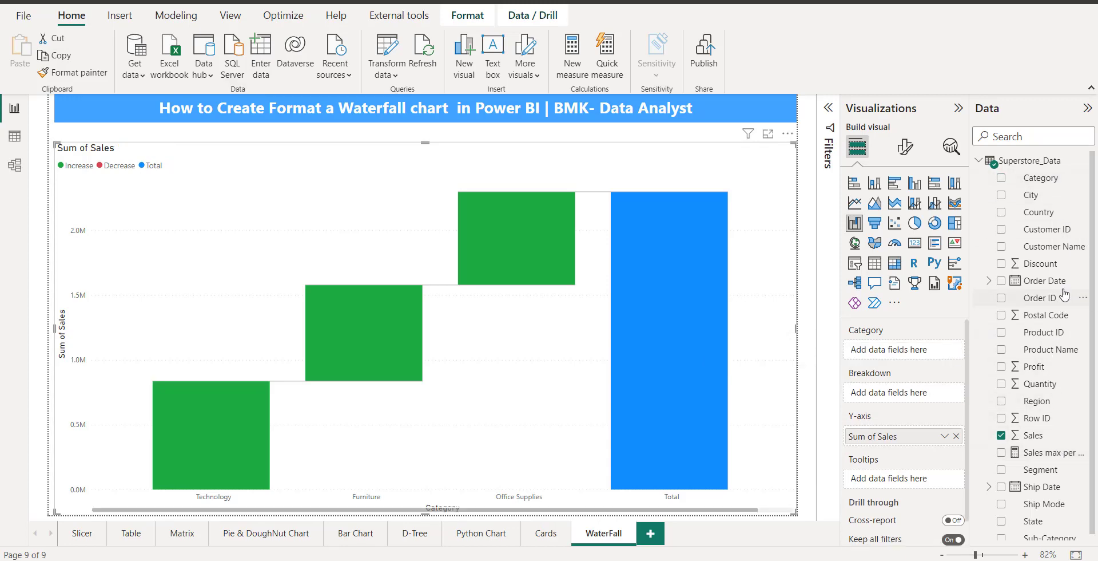
scroll(1058, 436, down, 1)
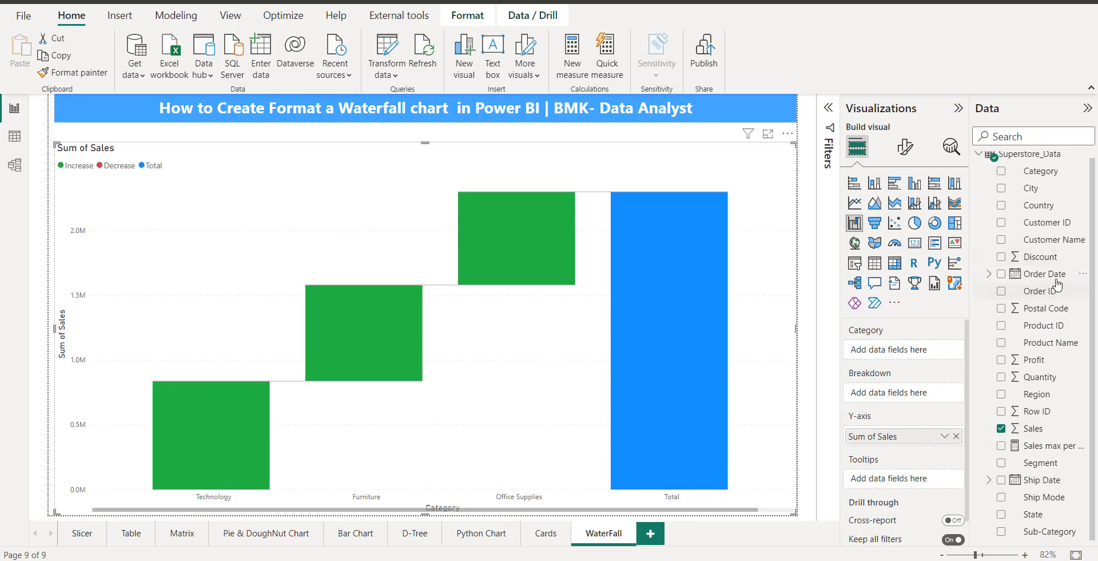
drag(1045, 274, 935, 362)
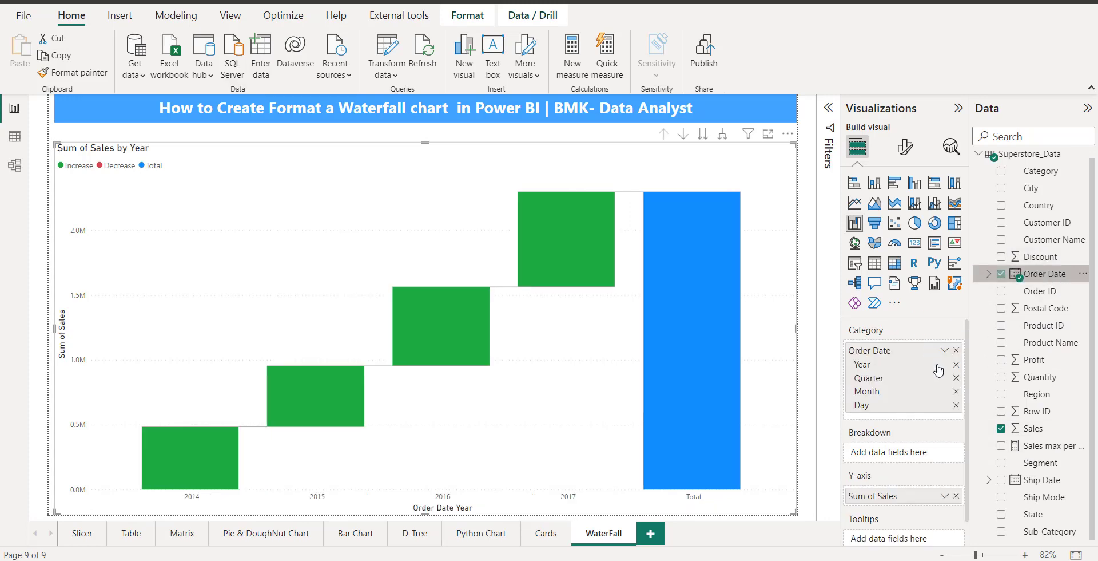
click(956, 405)
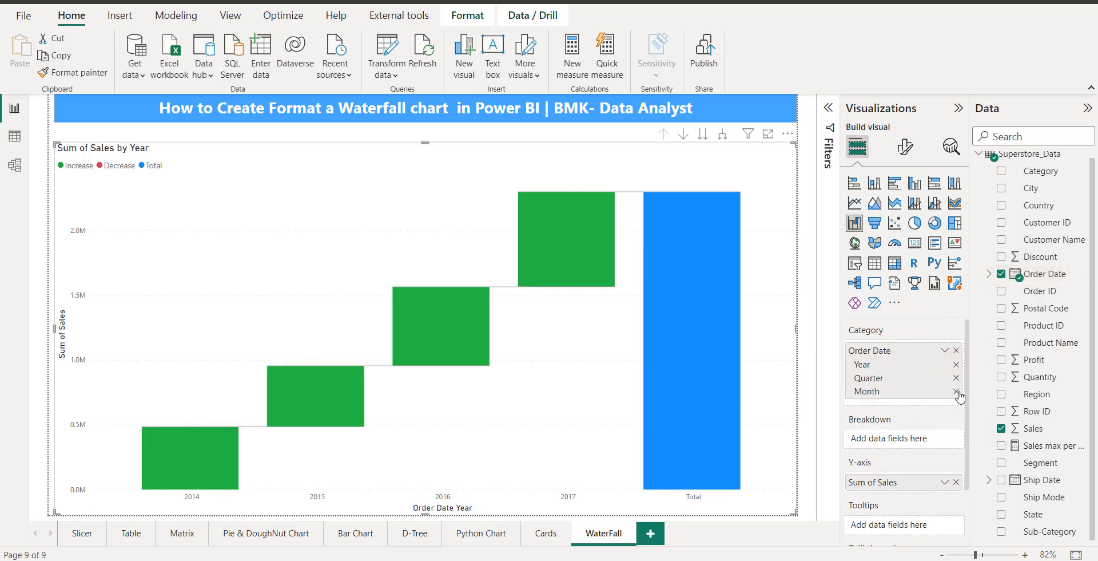
click(956, 391)
click(956, 378)
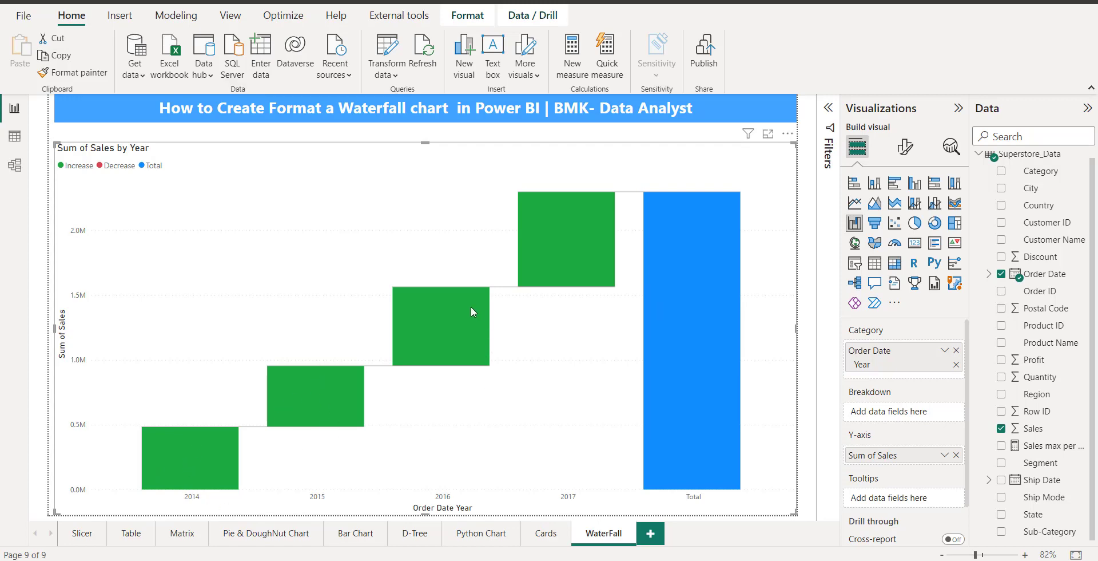
mouse_move(580, 258)
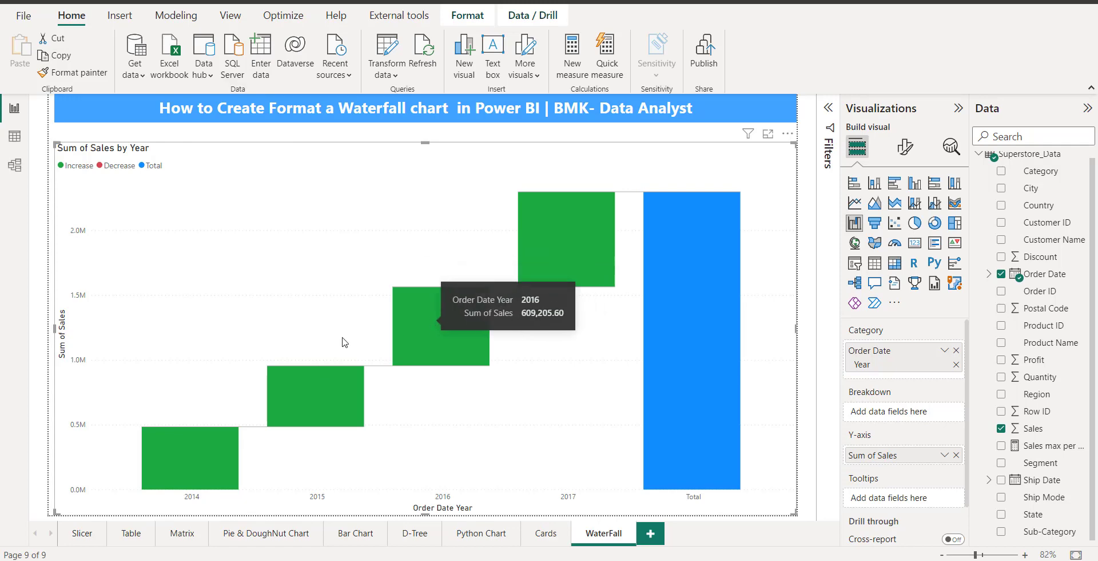
mouse_move(164, 469)
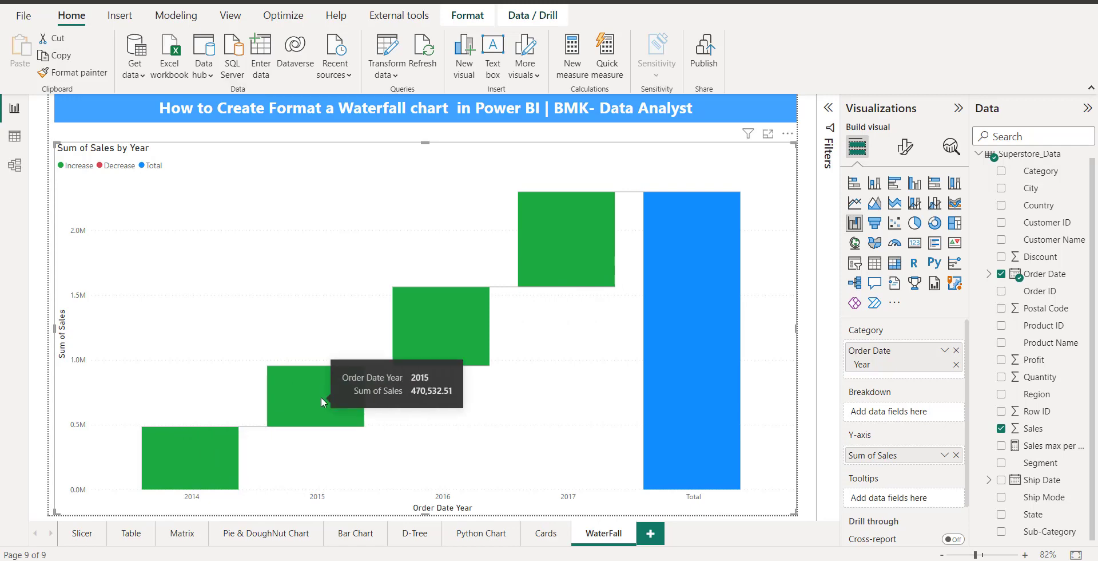
mouse_move(484, 318)
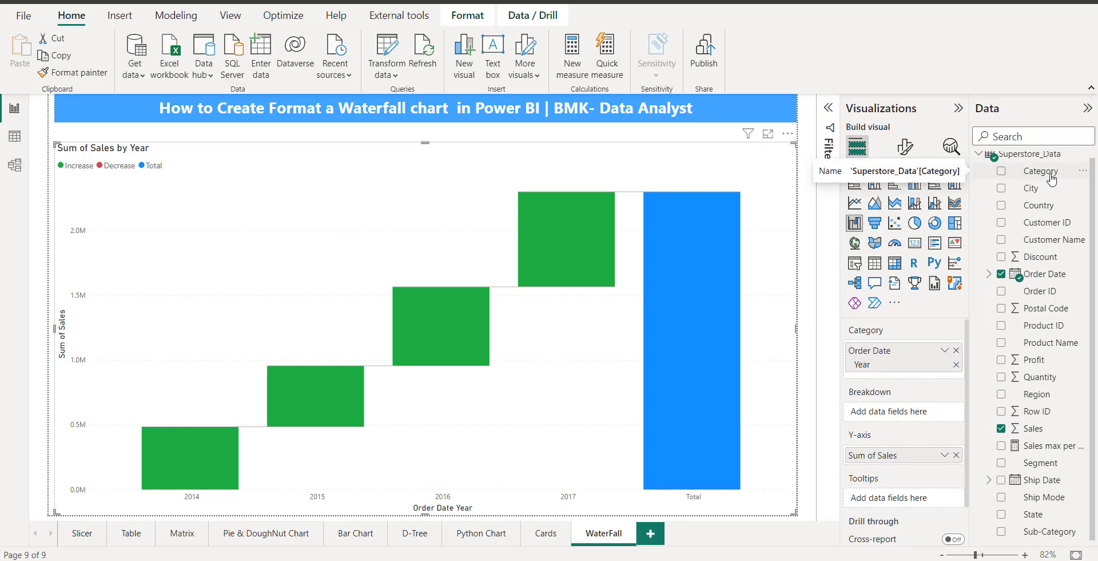
Step: Add the Category field as the breakdown of the waterfall chart and inspect the sales changes between 2014 and 2015
drag(1052, 179, 922, 421)
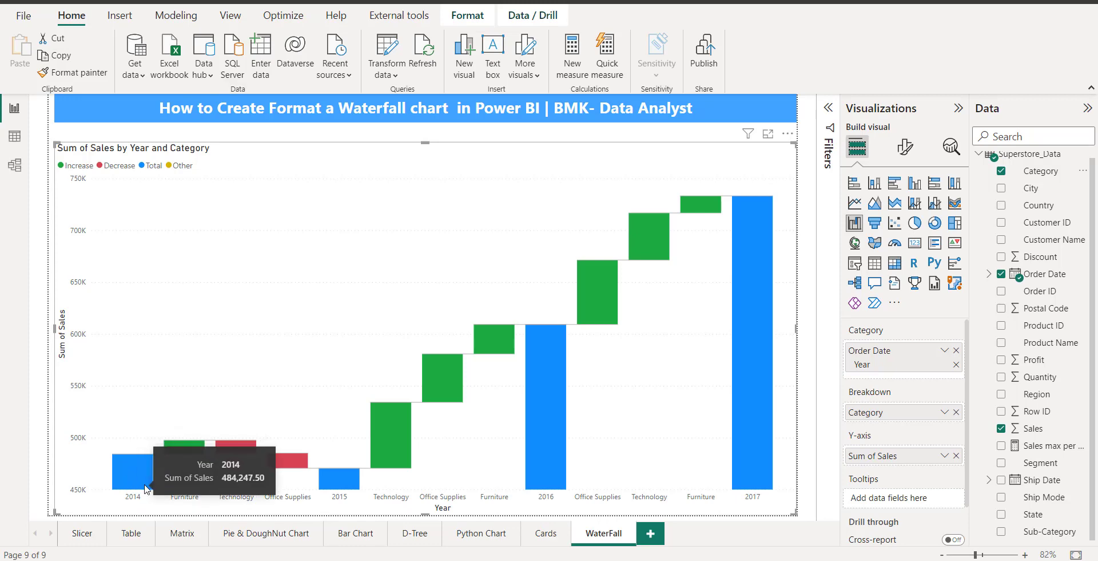
mouse_move(186, 446)
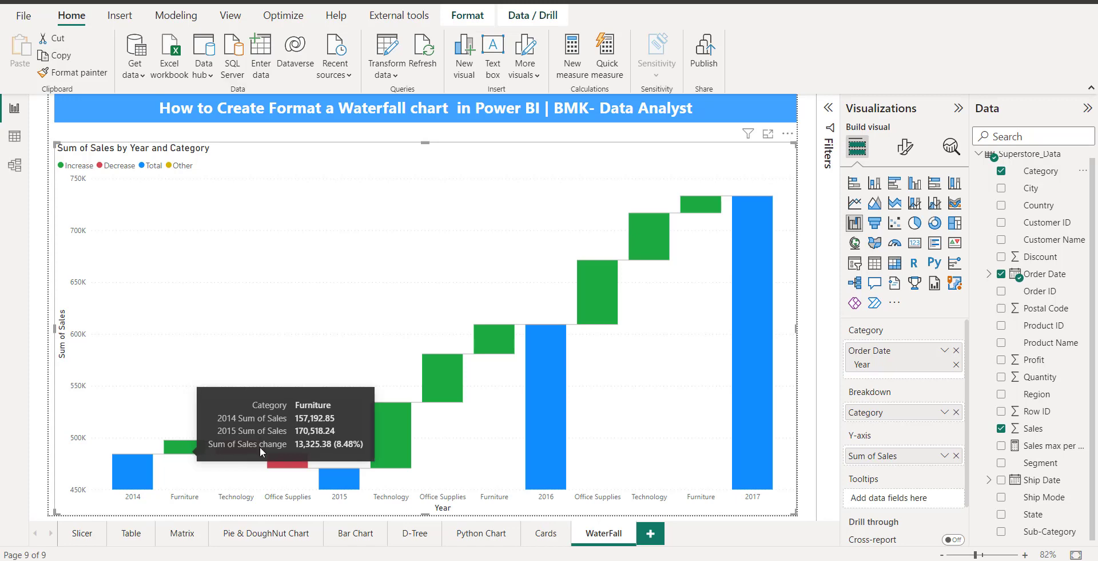
mouse_move(233, 456)
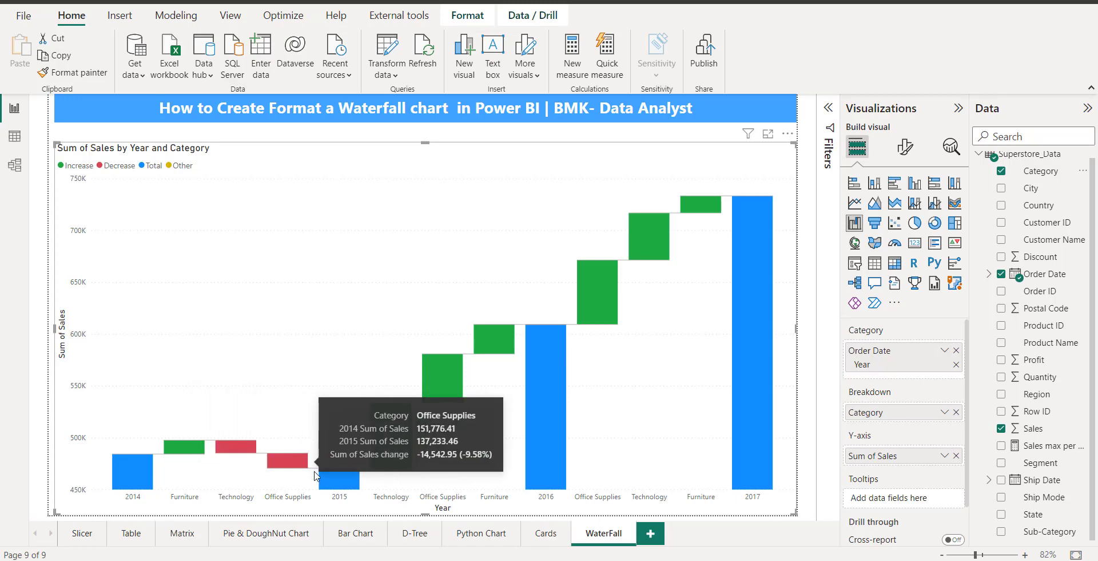
mouse_move(298, 471)
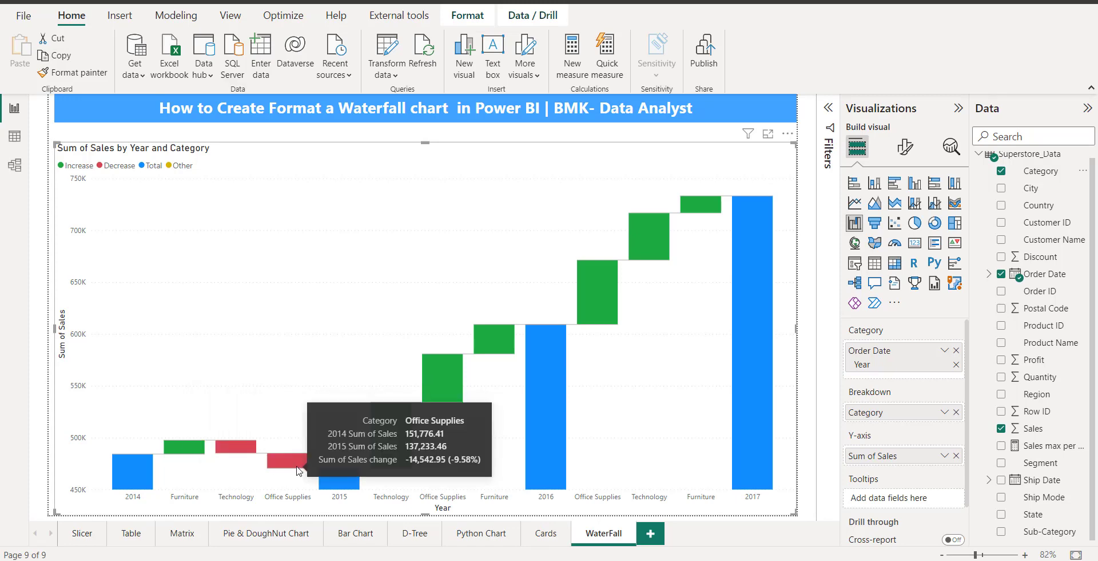
Step: Inspect the yearly totals and category sales changes from 2015 through 2017 in the waterfall chart
mouse_move(334, 484)
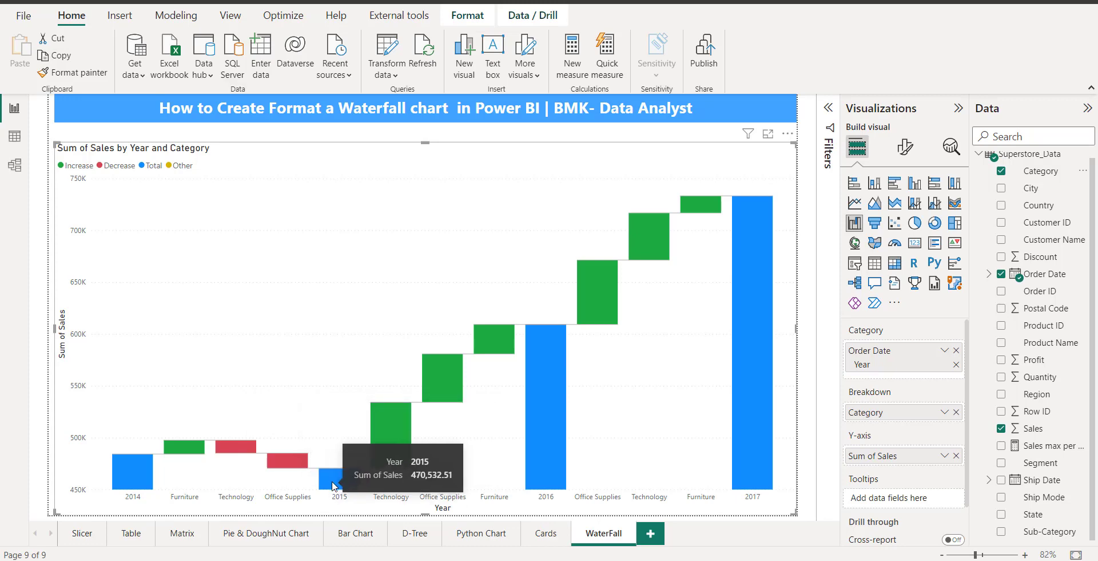
mouse_move(386, 423)
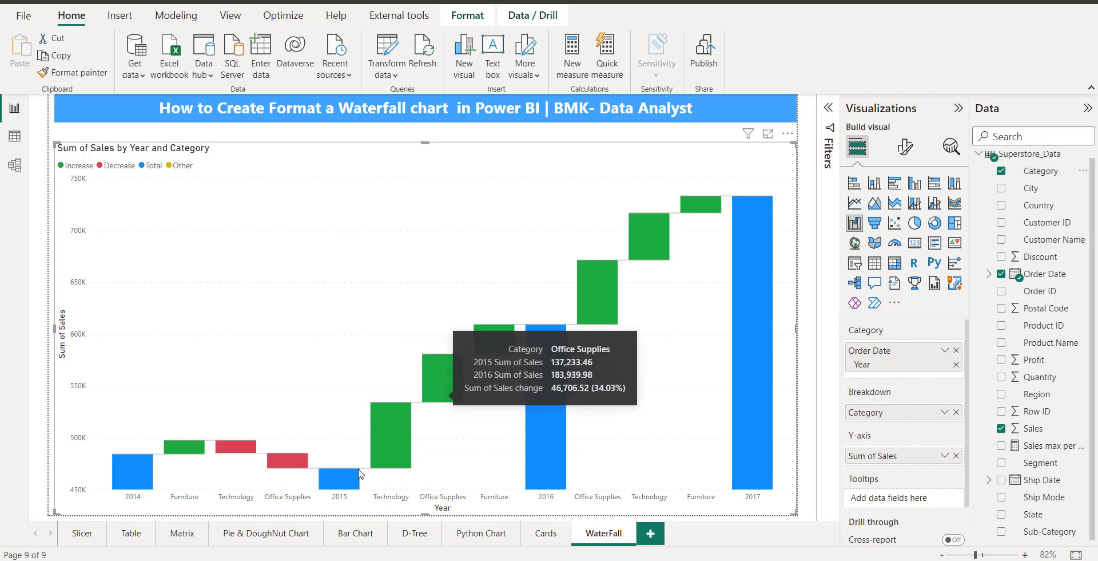
mouse_move(761, 395)
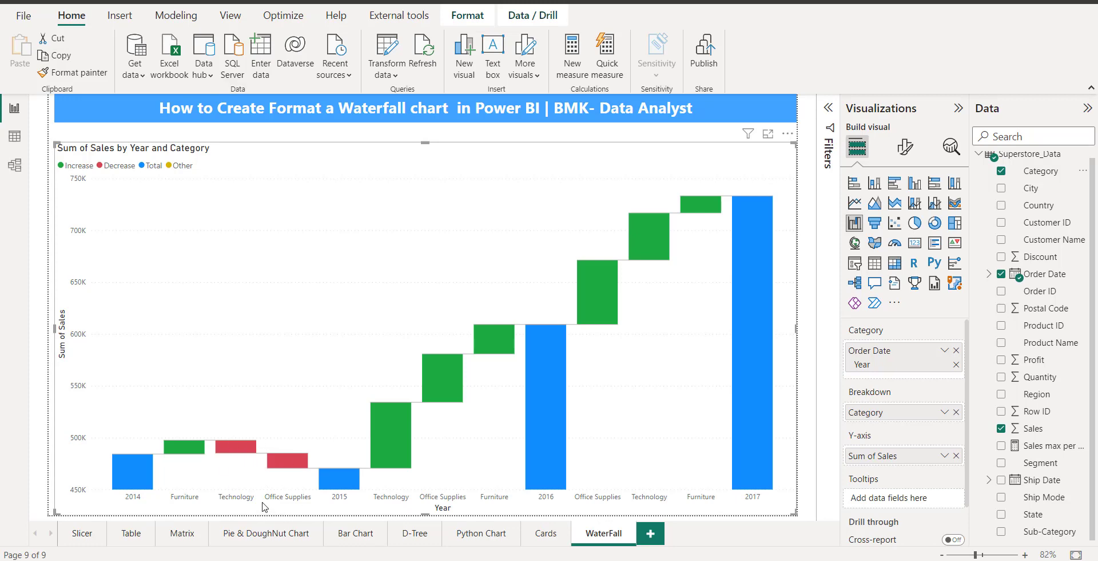
mouse_move(495, 349)
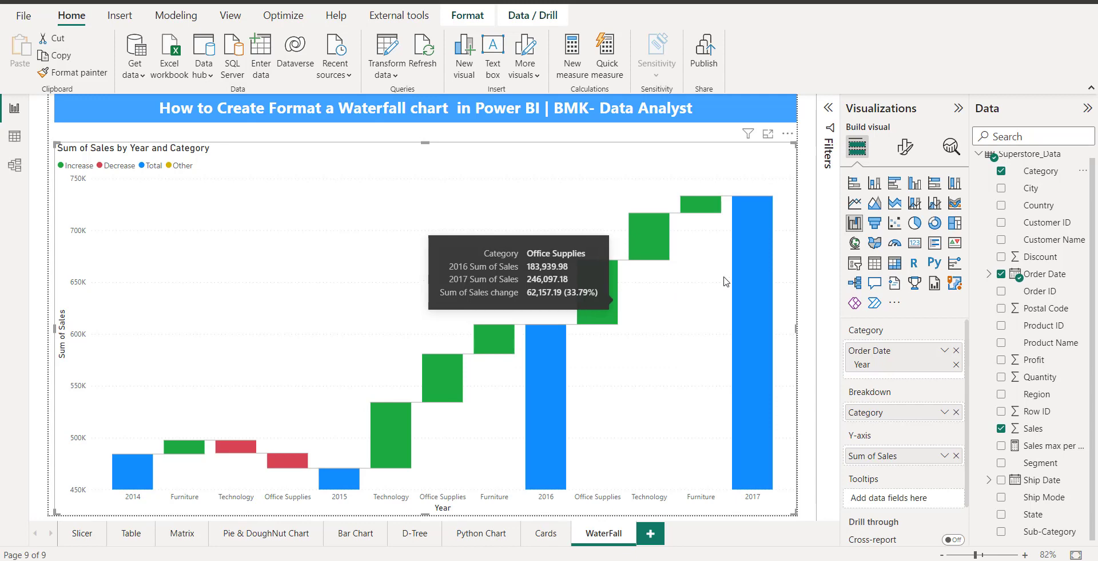
mouse_move(739, 275)
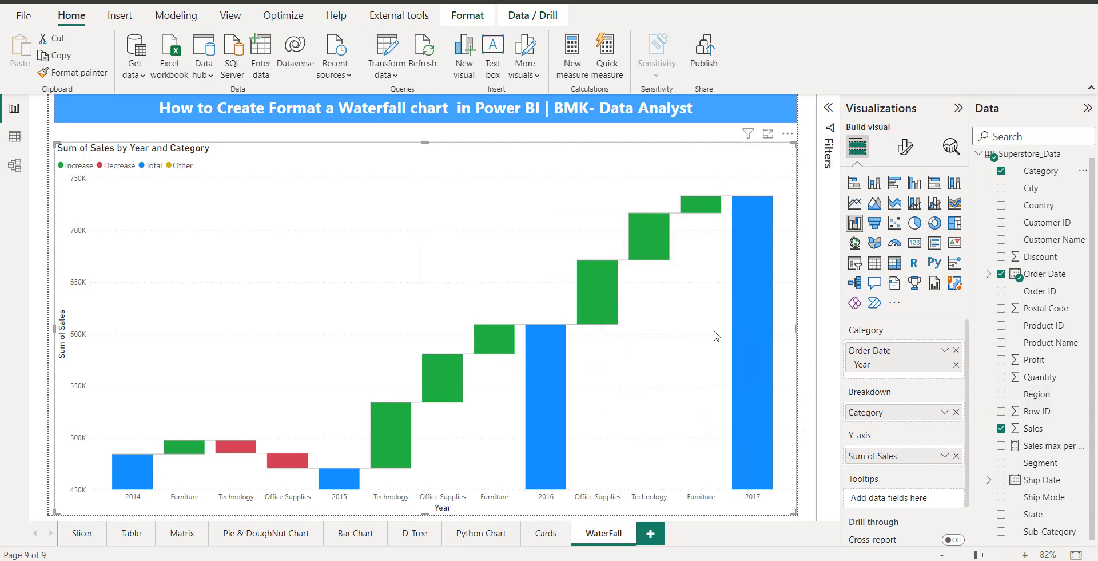
Step: Replace Category with Sub-Category as the waterfall chart's breakdown and inspect the sales changes between years
click(956, 413)
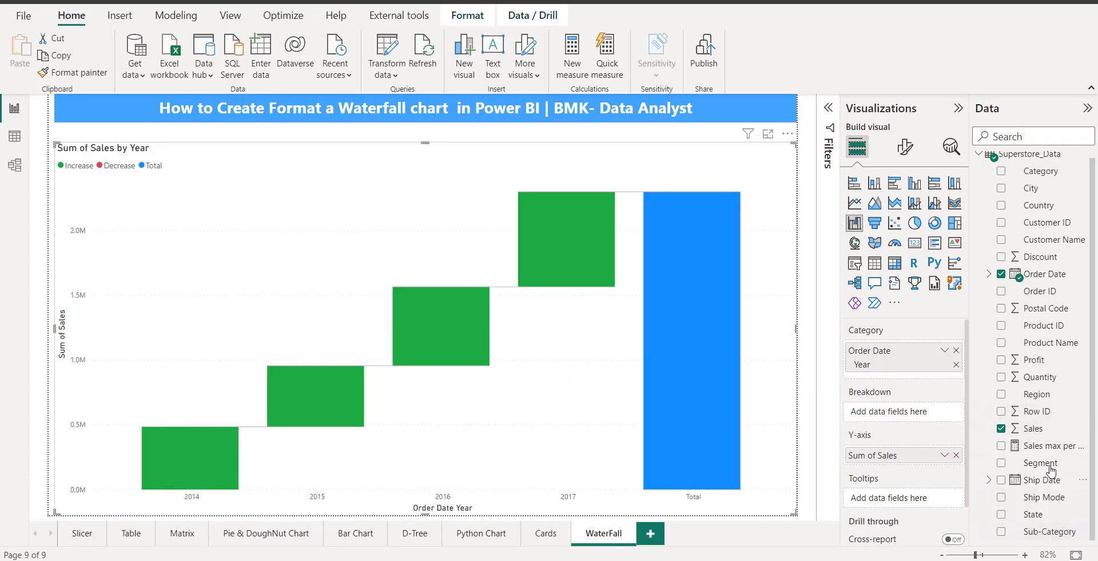
drag(1061, 535, 929, 423)
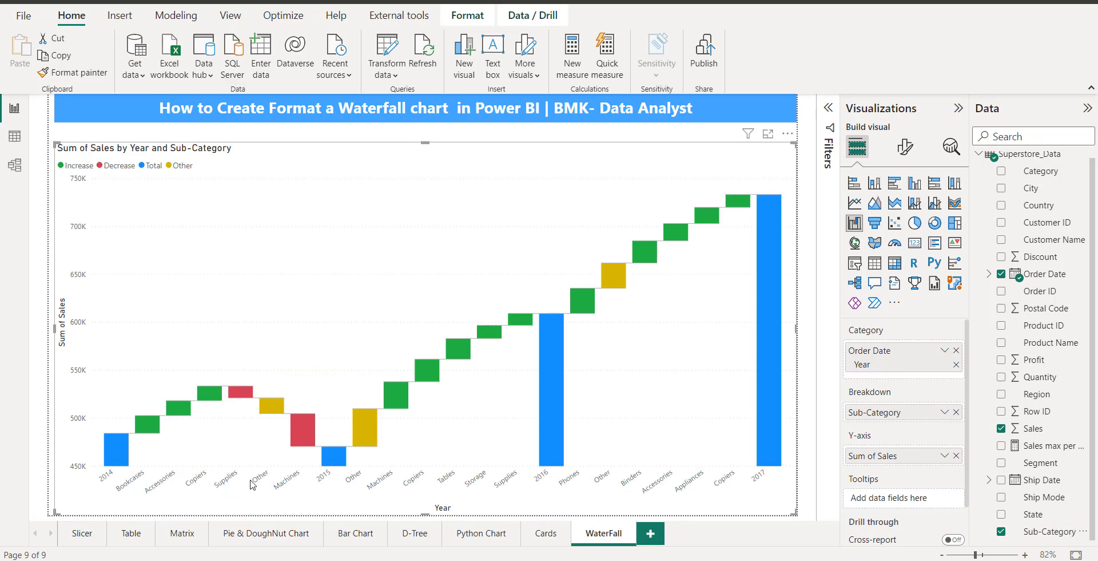
mouse_move(275, 411)
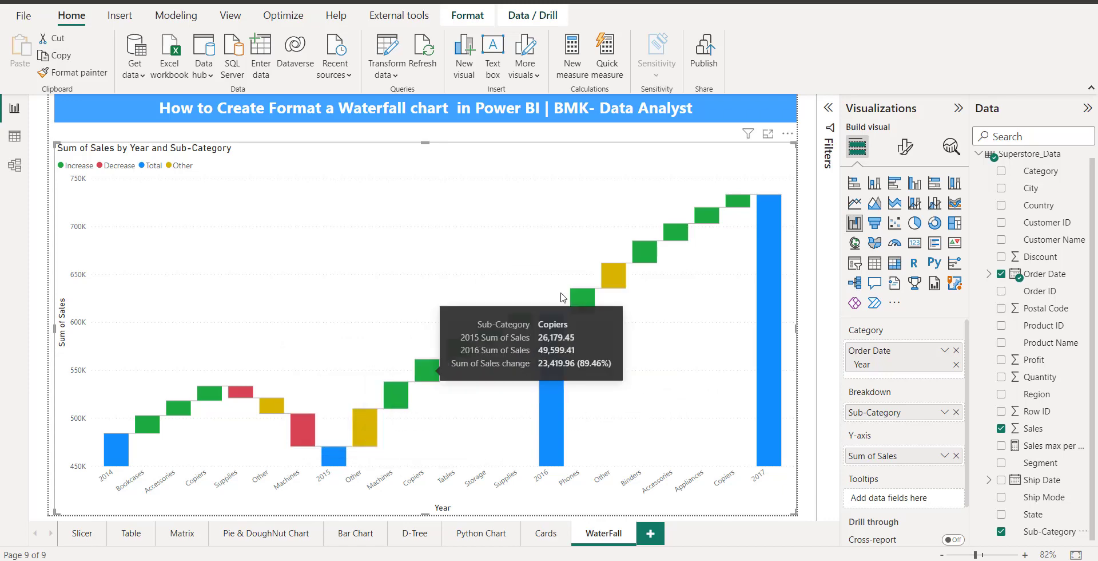
Step: Replace Sub-Category with Region as the waterfall chart's breakdown and inspect the South decrease between 2014 and 2015
click(956, 412)
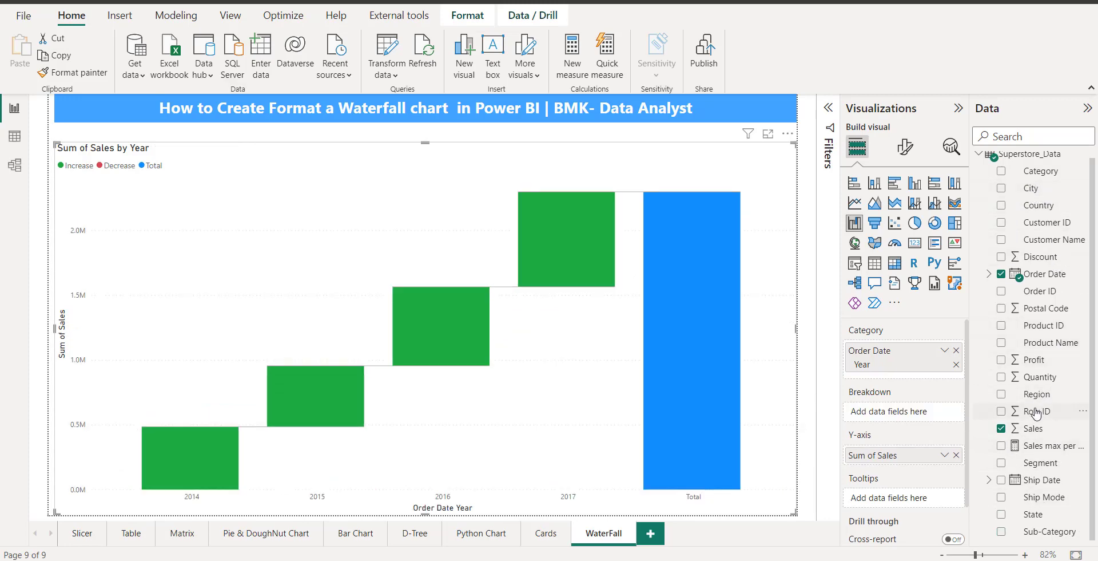
drag(1037, 394, 909, 412)
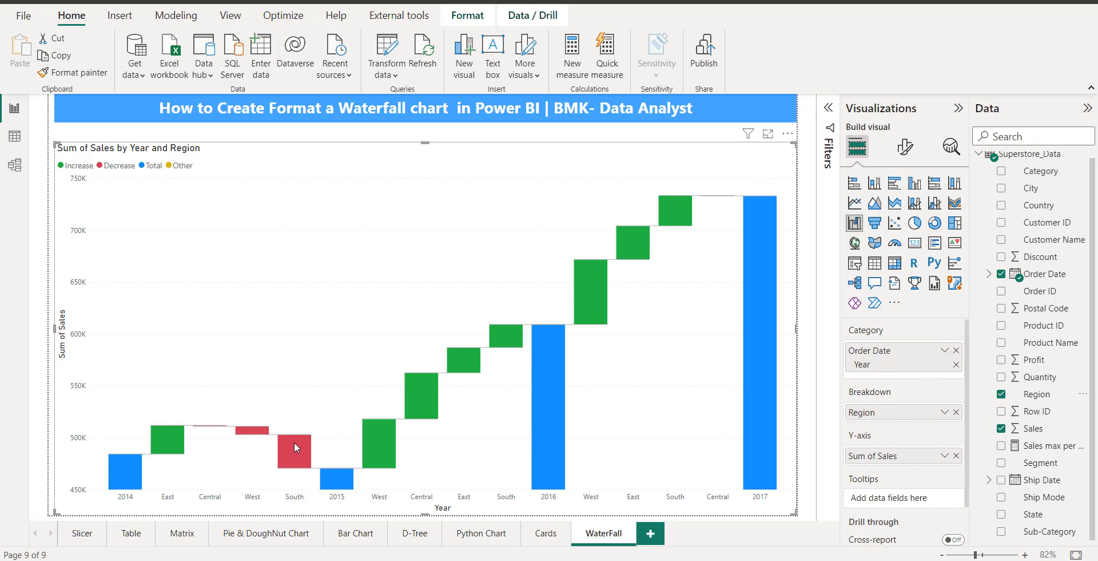
mouse_move(296, 441)
Step: Replace Region with Category as the breakdown field of the waterfall chart
click(956, 412)
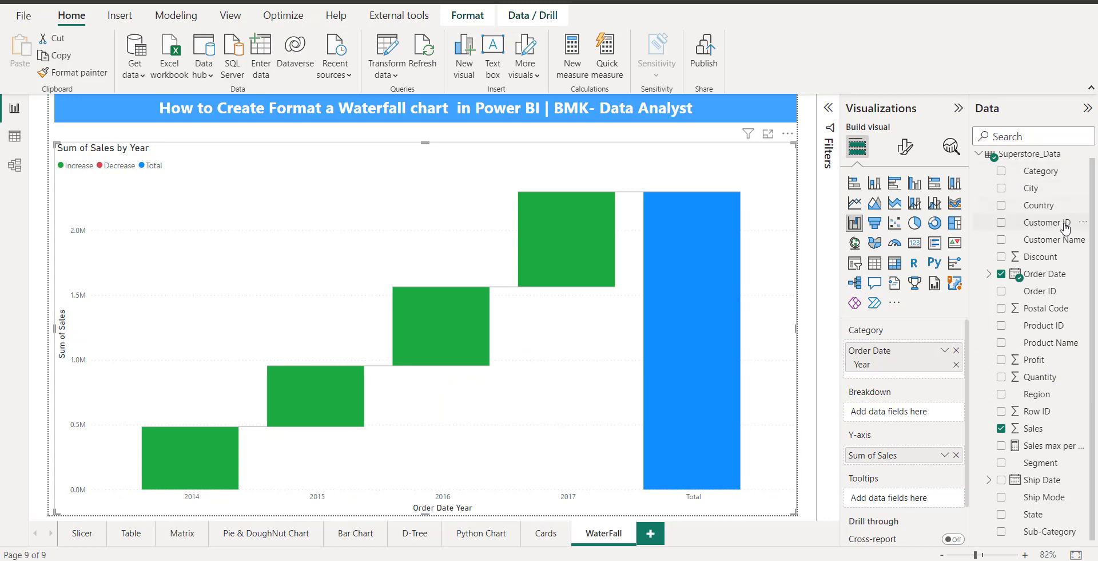
drag(1047, 172, 919, 420)
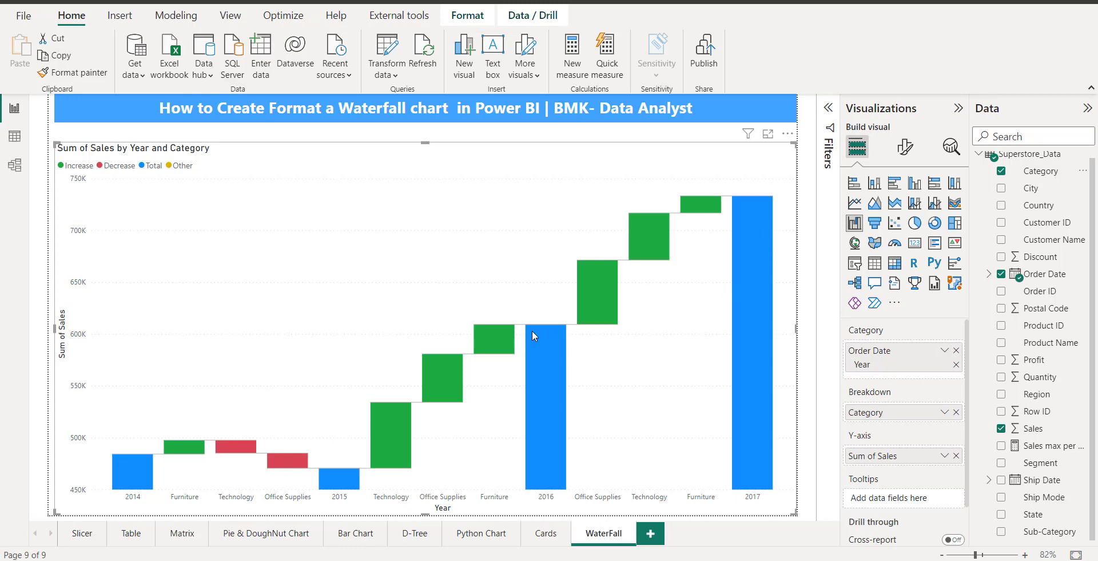
mouse_move(749, 227)
Step: Try City and Profit in turn as the breakdown field in place of Category
drag(952, 415, 723, 409)
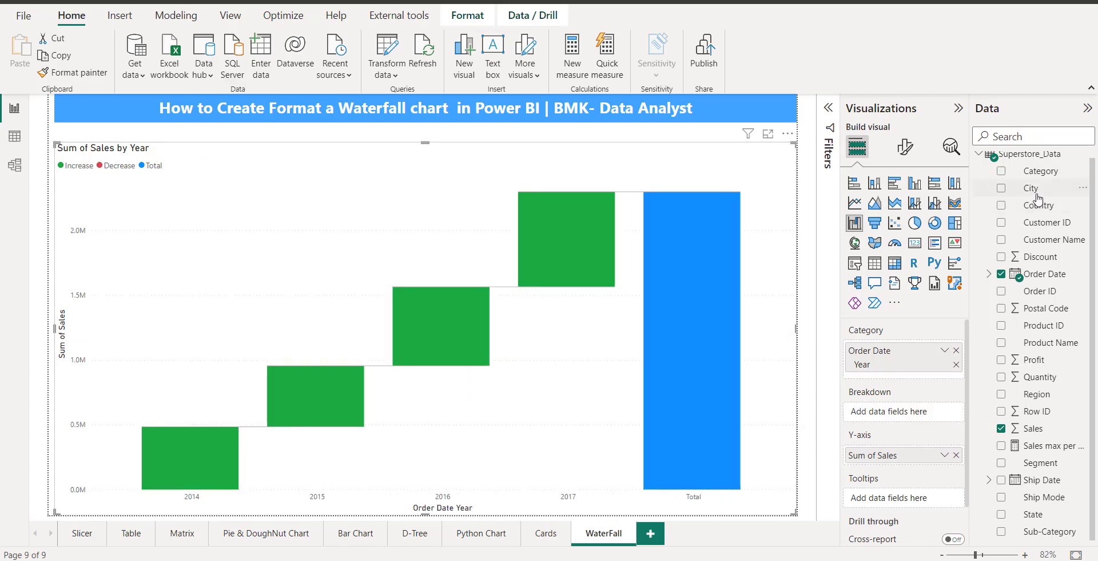
drag(1033, 189, 914, 424)
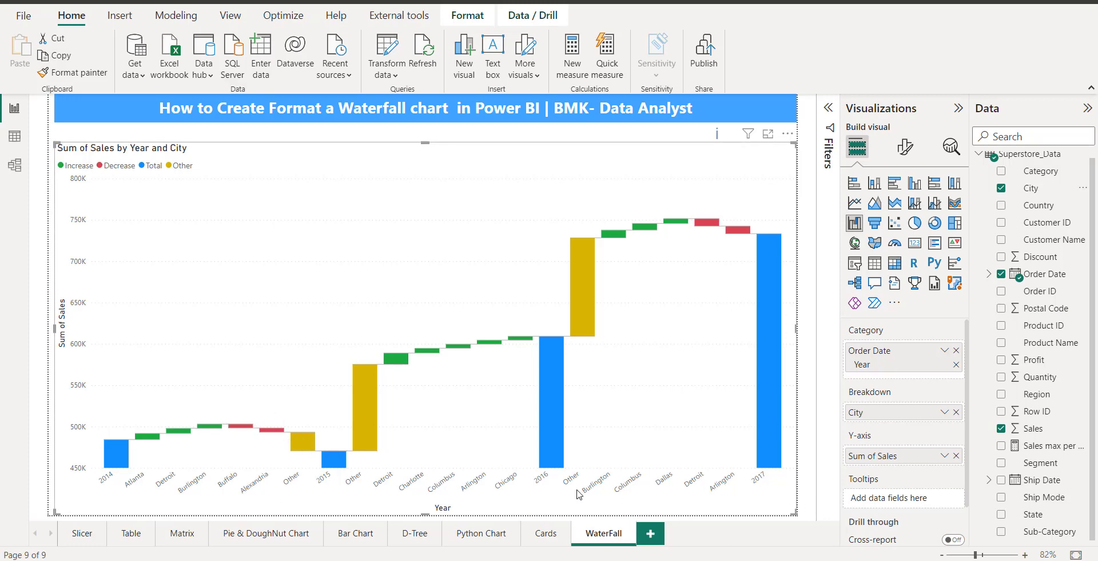
click(956, 413)
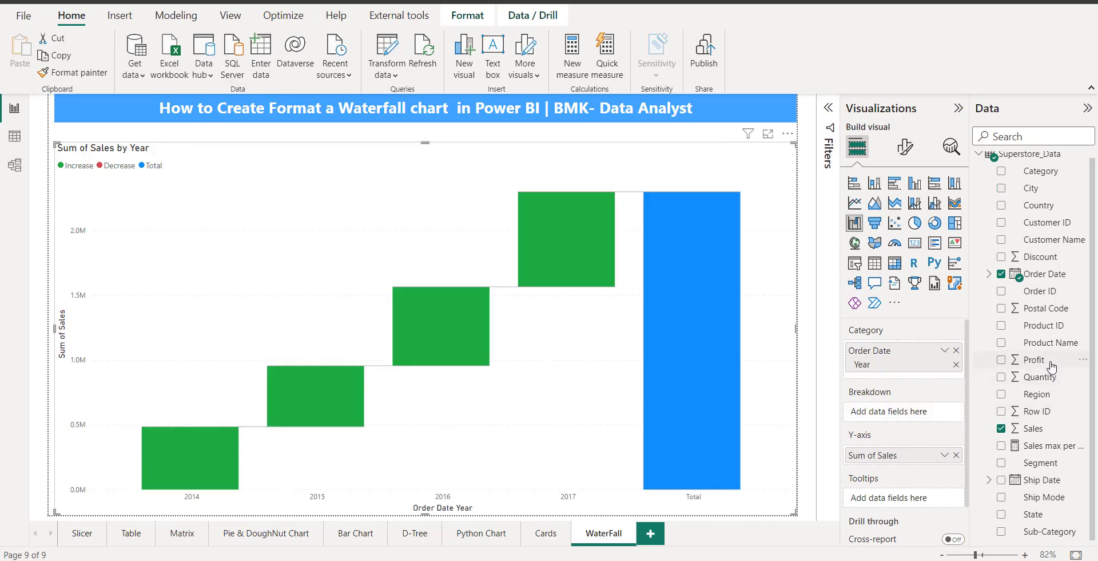
drag(1052, 367, 915, 412)
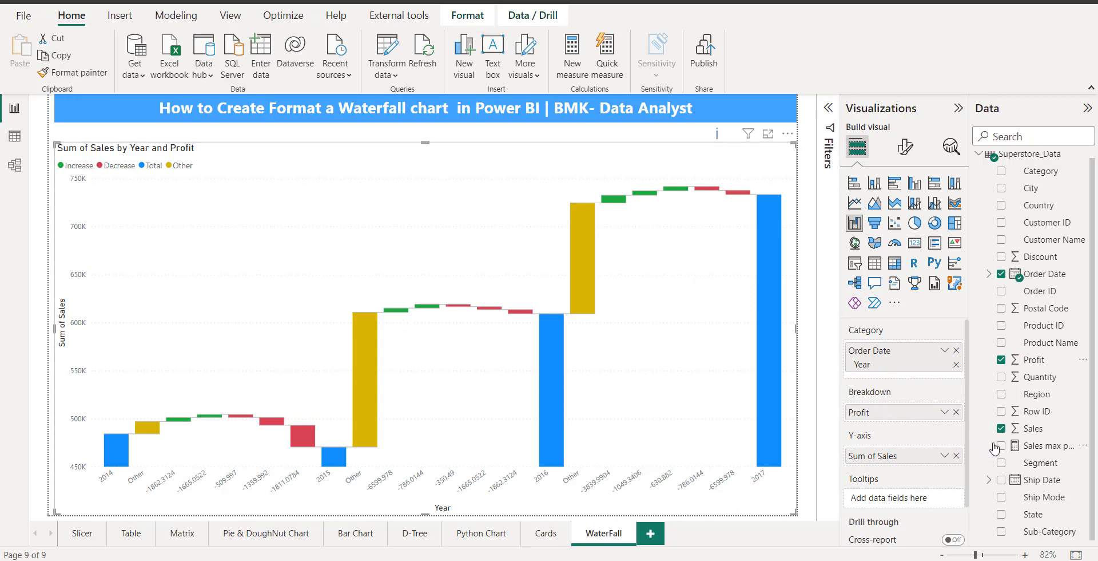
Step: Break the yearly sales down by Segment instead of Profit, inspect the Home Office change, and return the breakdown to Category
click(956, 412)
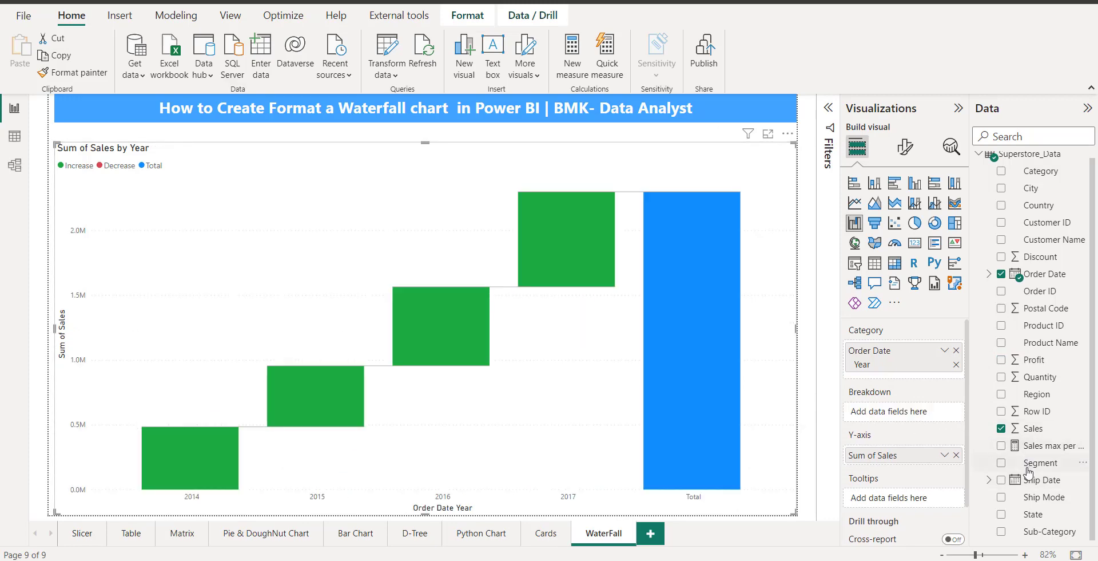
drag(1038, 463, 909, 419)
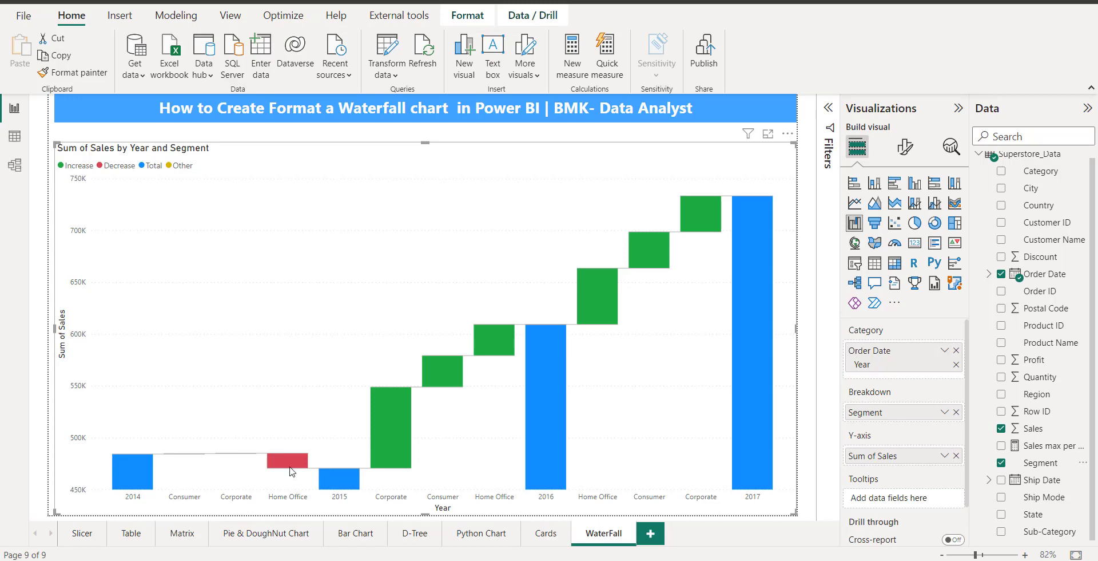
mouse_move(293, 470)
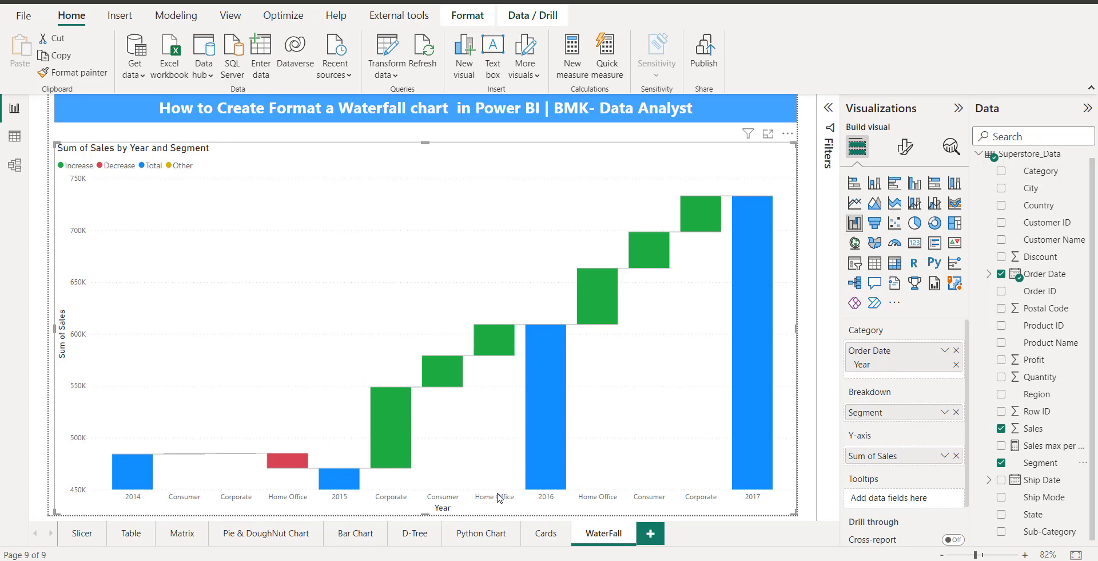
click(956, 412)
drag(1041, 170, 914, 413)
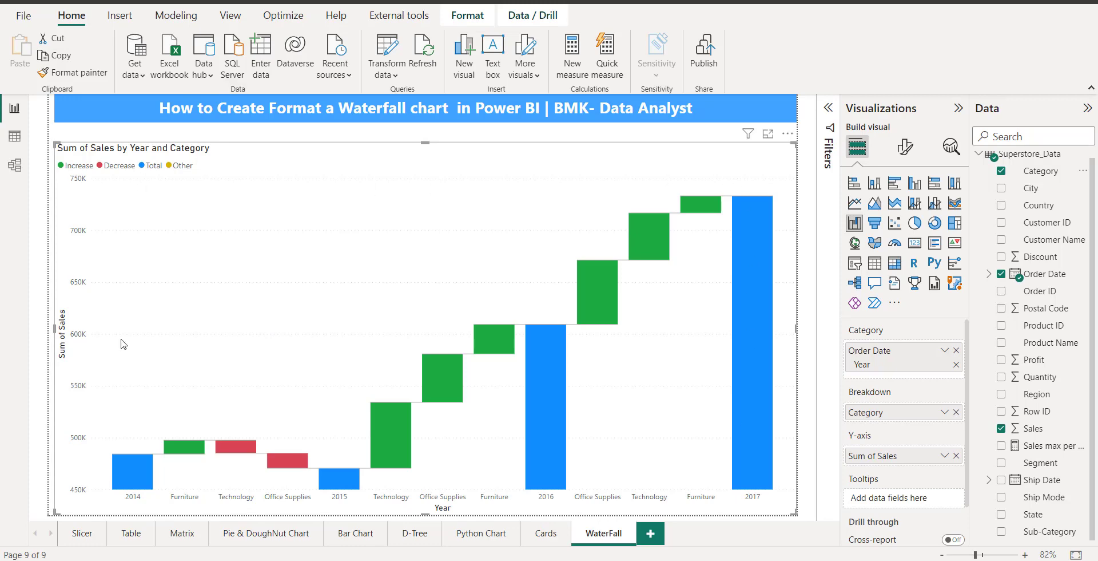
Step: Sort the waterfall chart's years in descending order and return them to ascending order
click(789, 134)
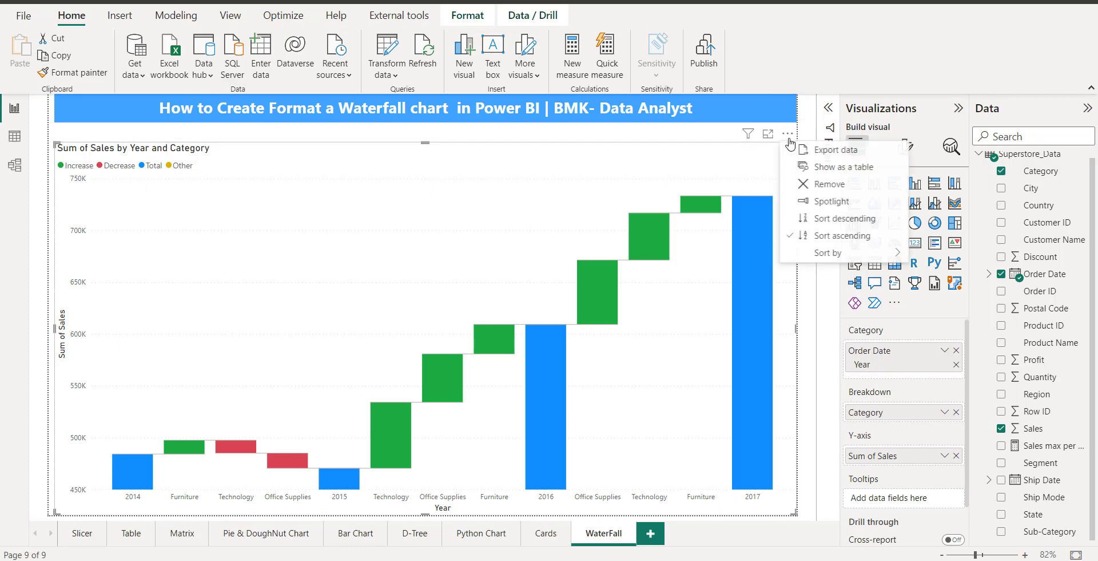
click(841, 233)
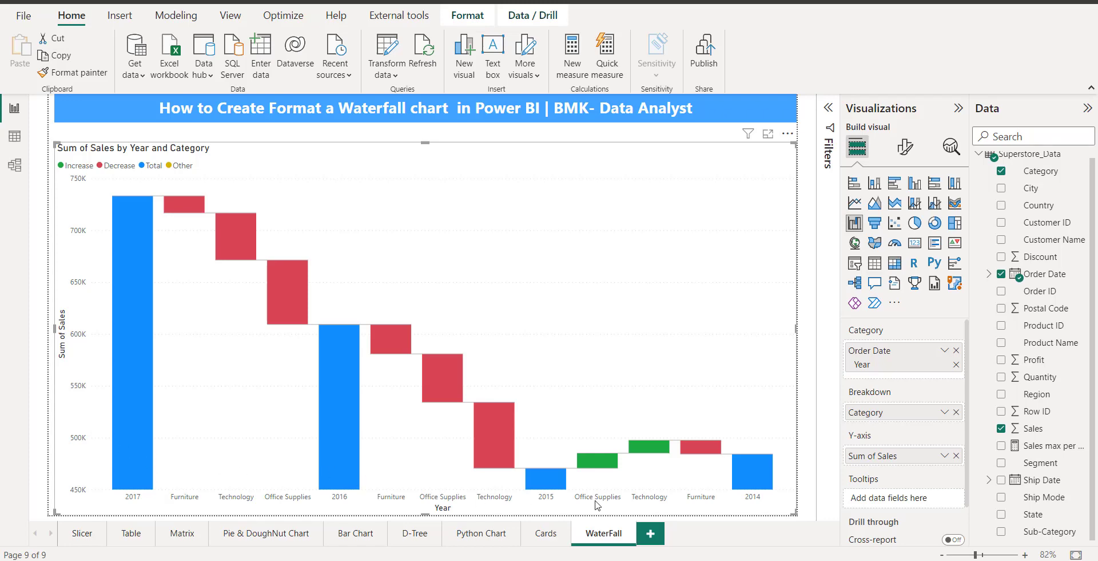
click(789, 133)
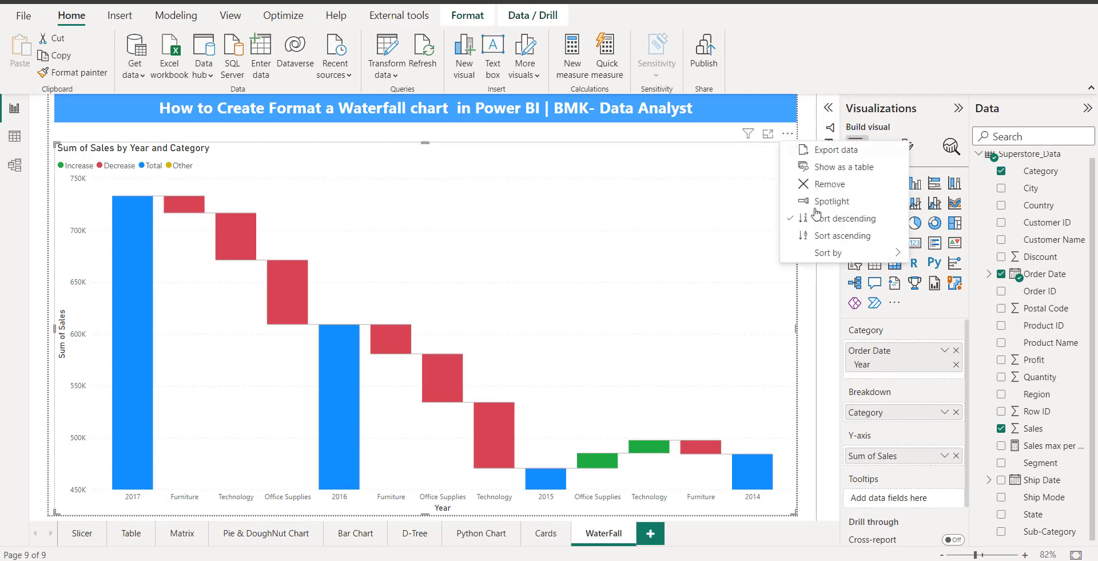
click(828, 236)
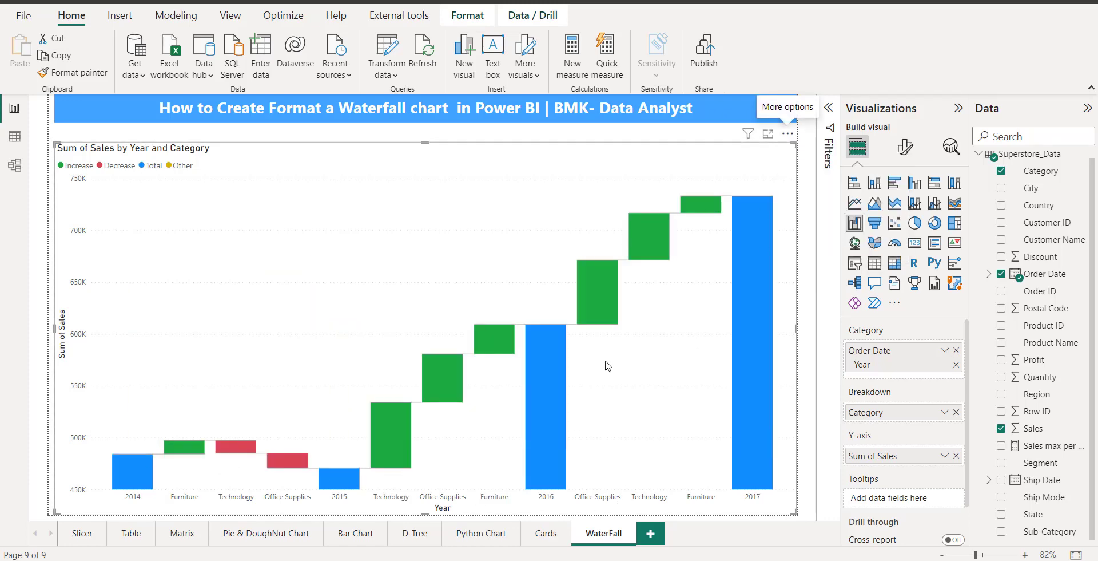
Step: Sort the waterfall chart by Sum of Sales instead of Year
click(789, 136)
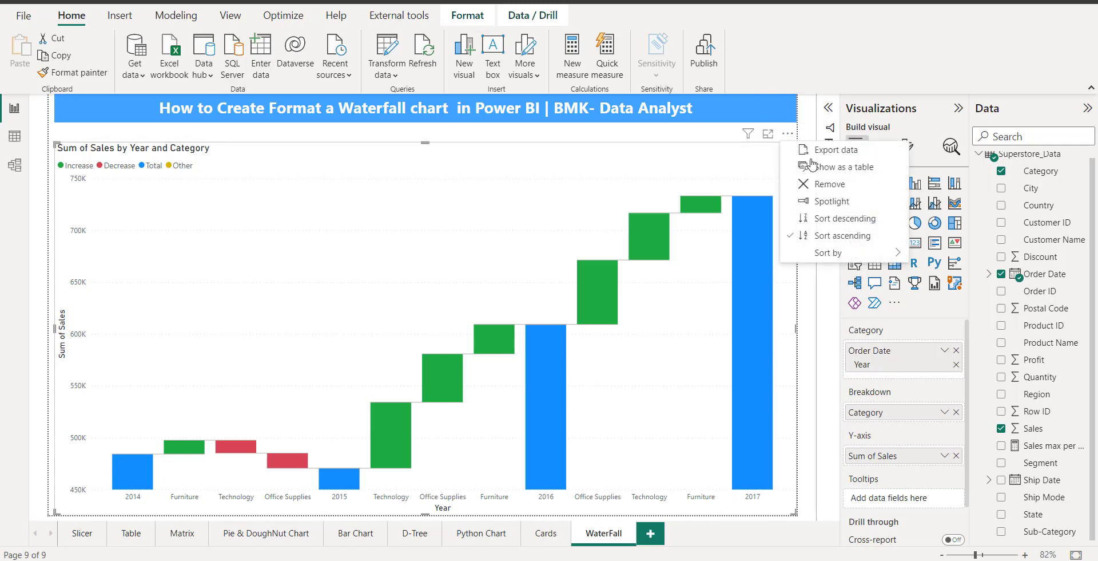
mouse_move(836, 254)
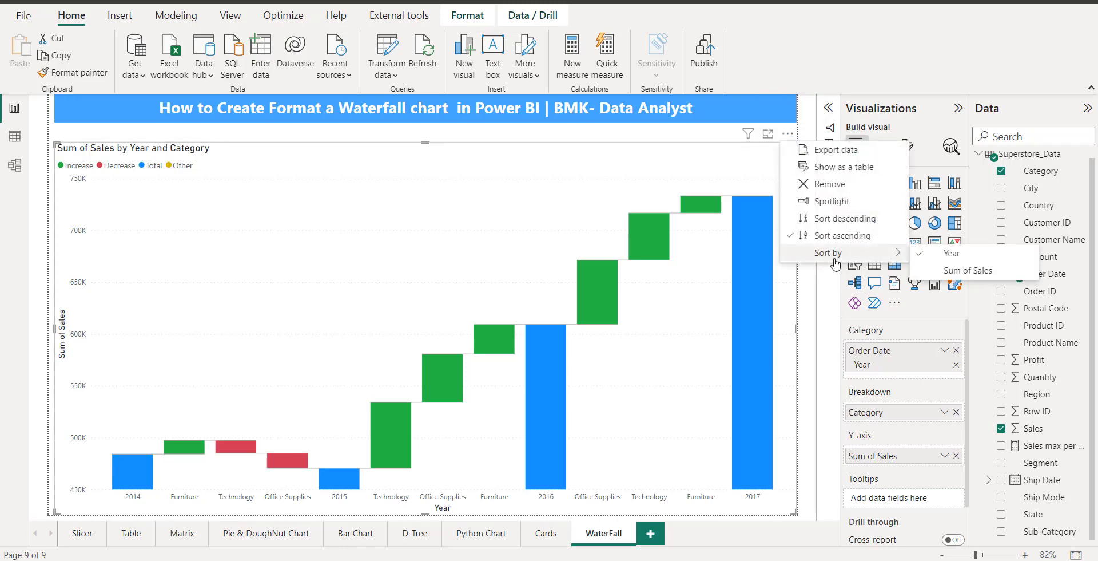
click(970, 271)
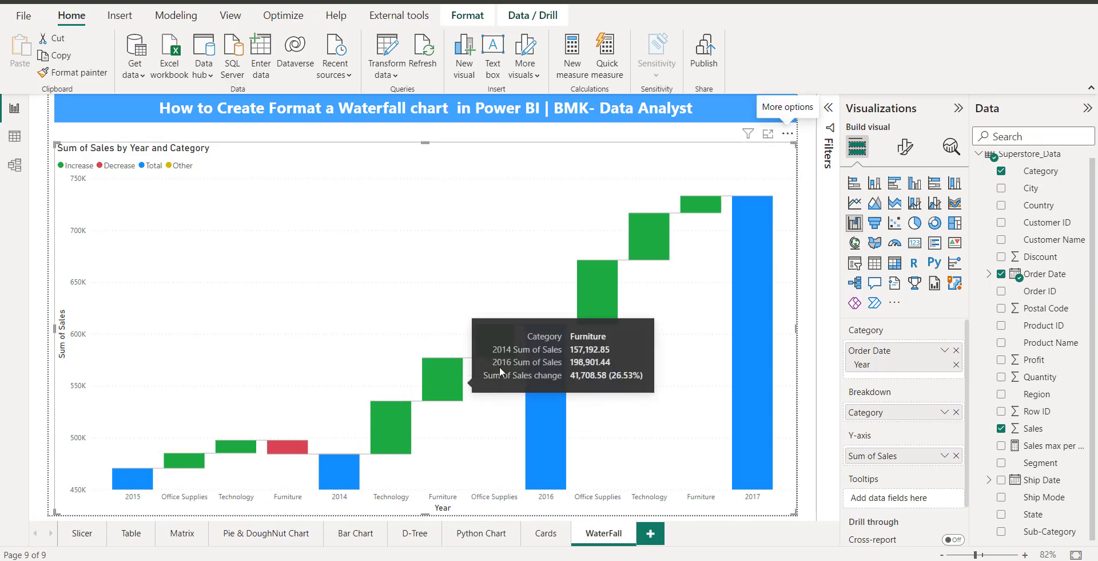
Step: Turn on Spotlight for the waterfall chart, check its filters, and turn Spotlight off again
click(788, 134)
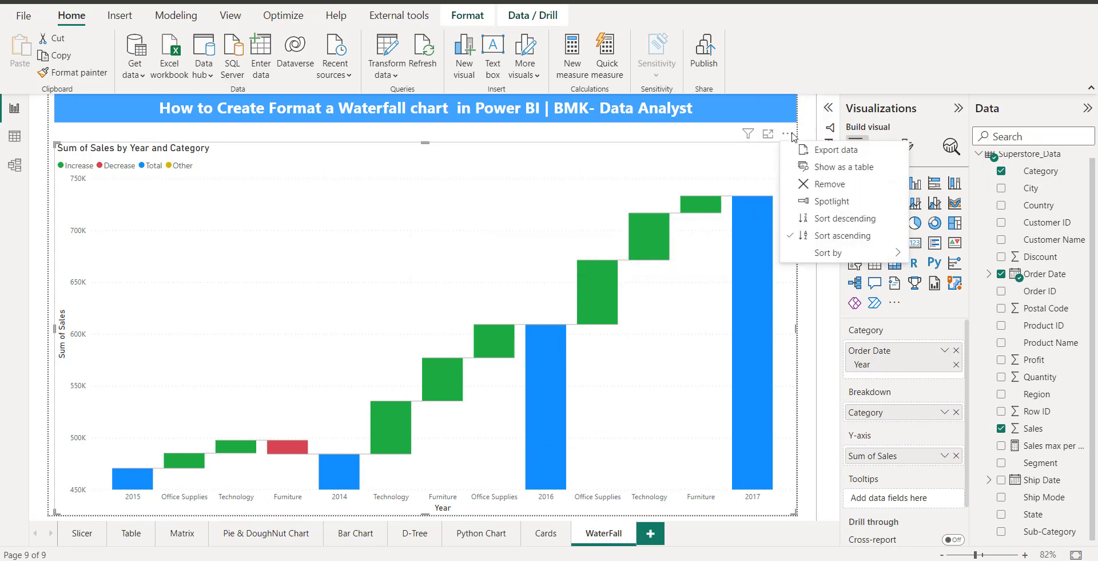
click(830, 203)
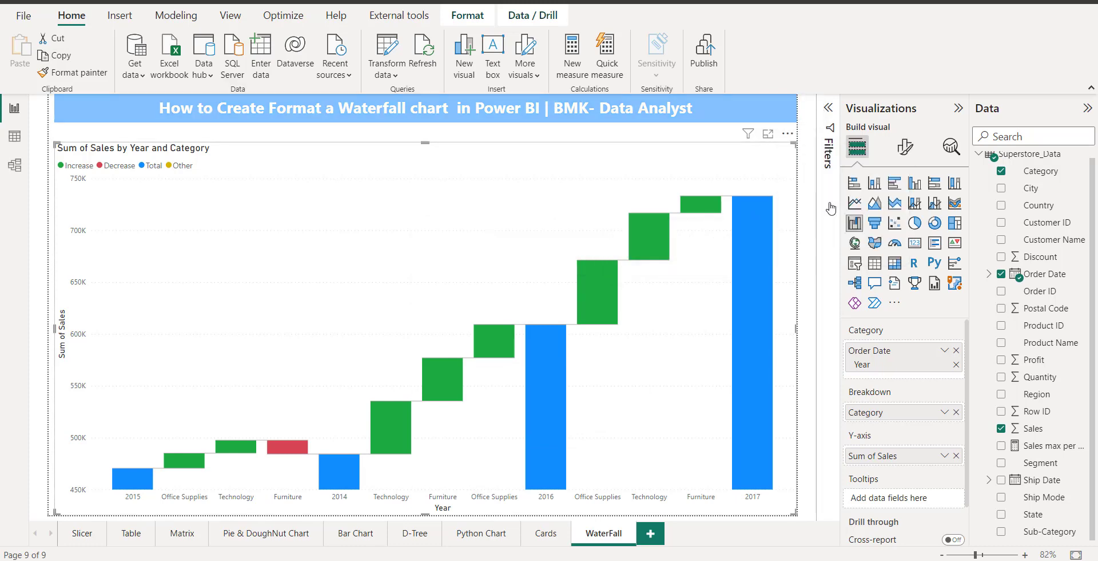
click(788, 133)
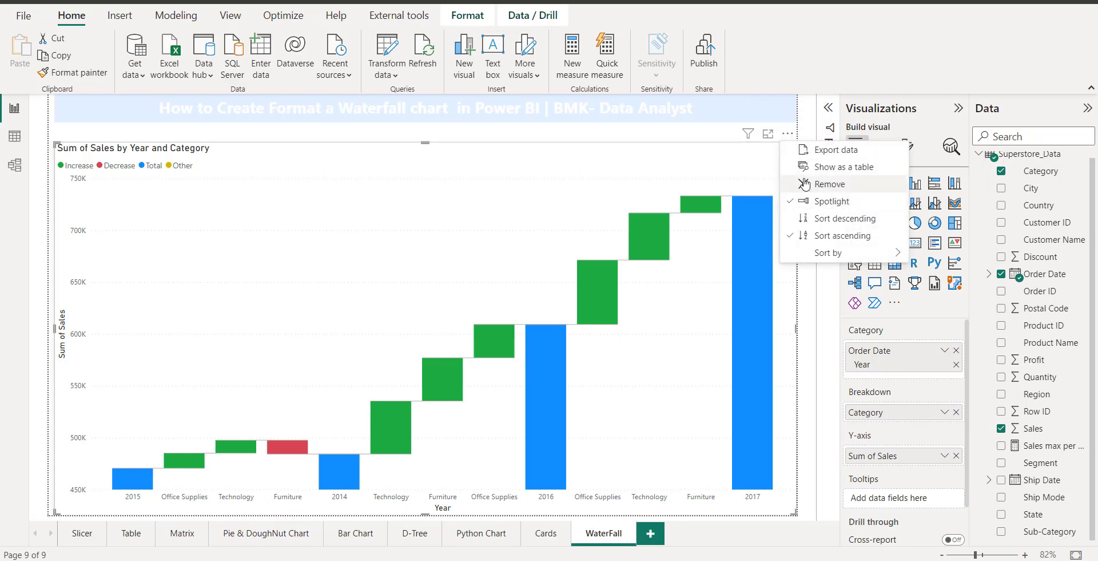
click(716, 176)
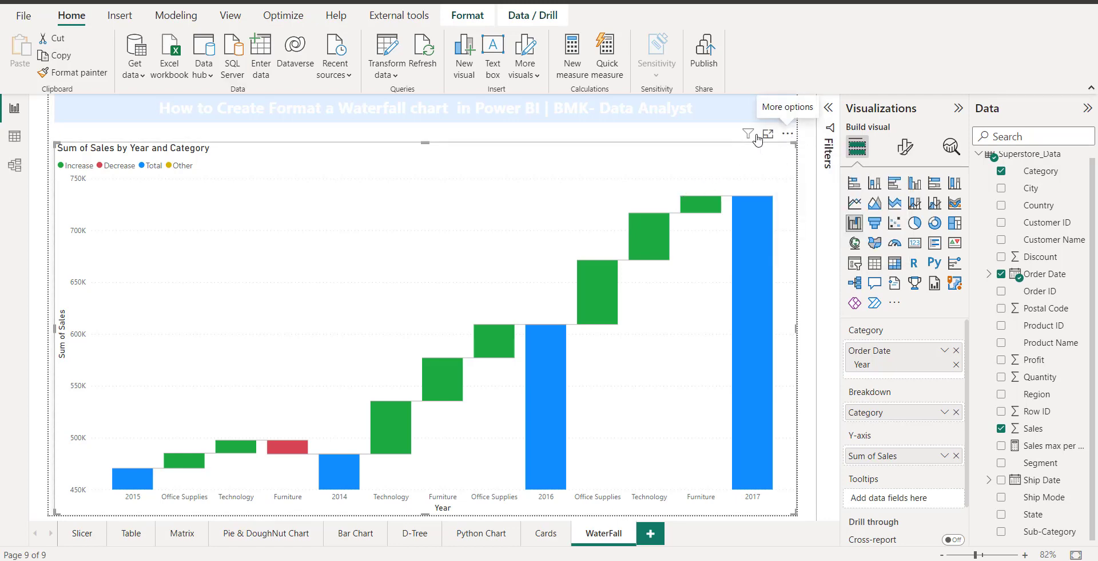
mouse_move(750, 139)
click(788, 133)
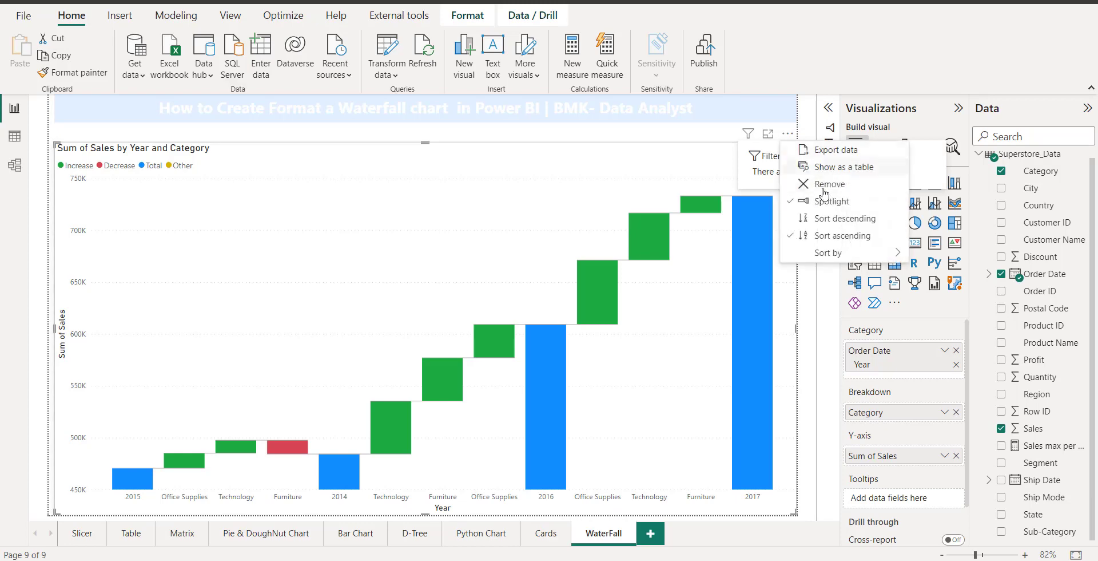
click(829, 205)
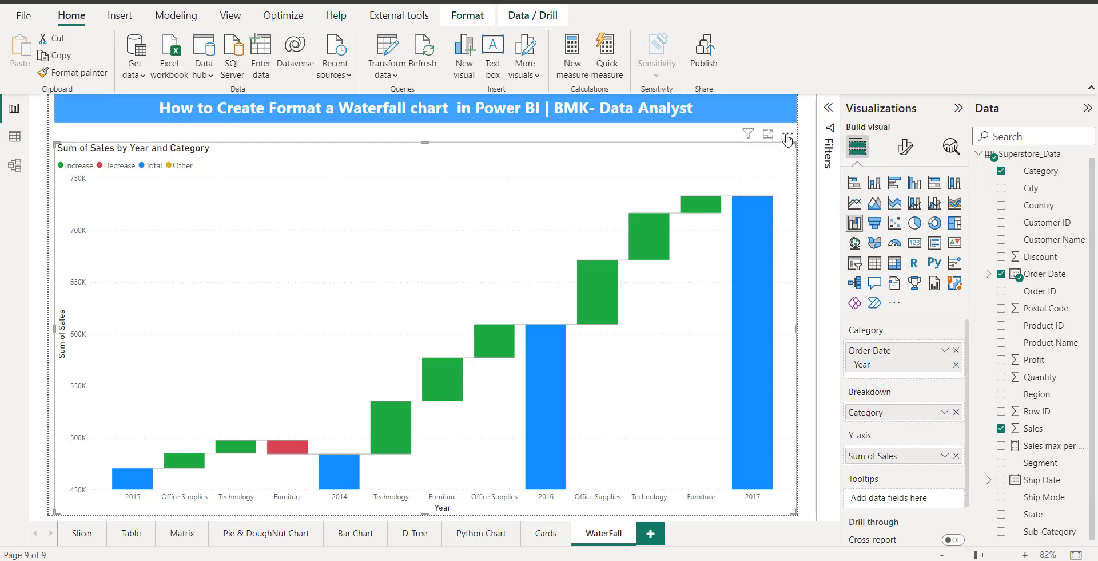
Step: Open the visual formatting options of the waterfall chart
mouse_move(752, 142)
click(907, 150)
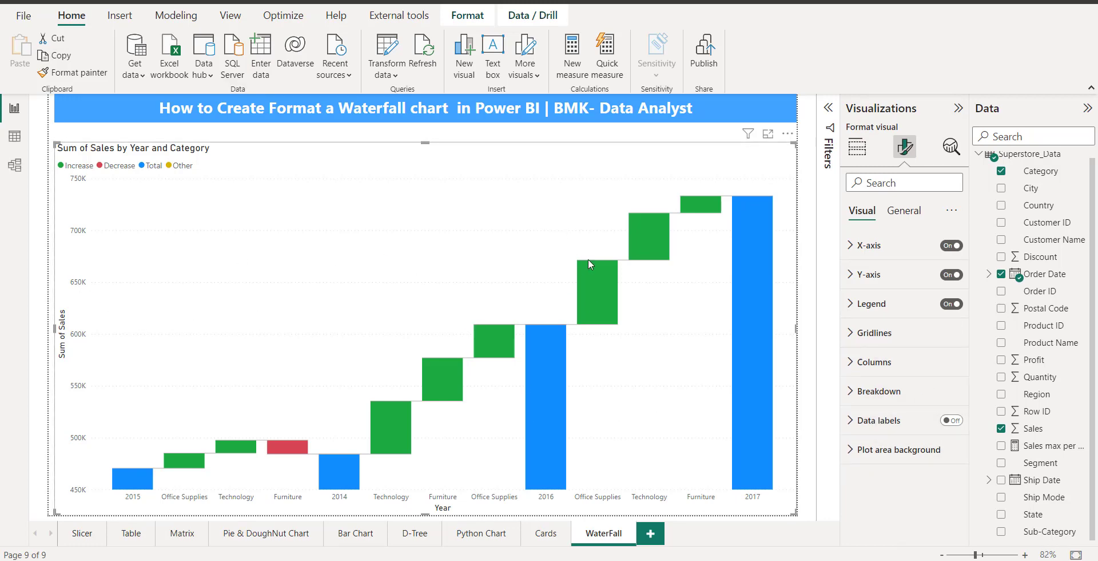
mouse_move(595, 270)
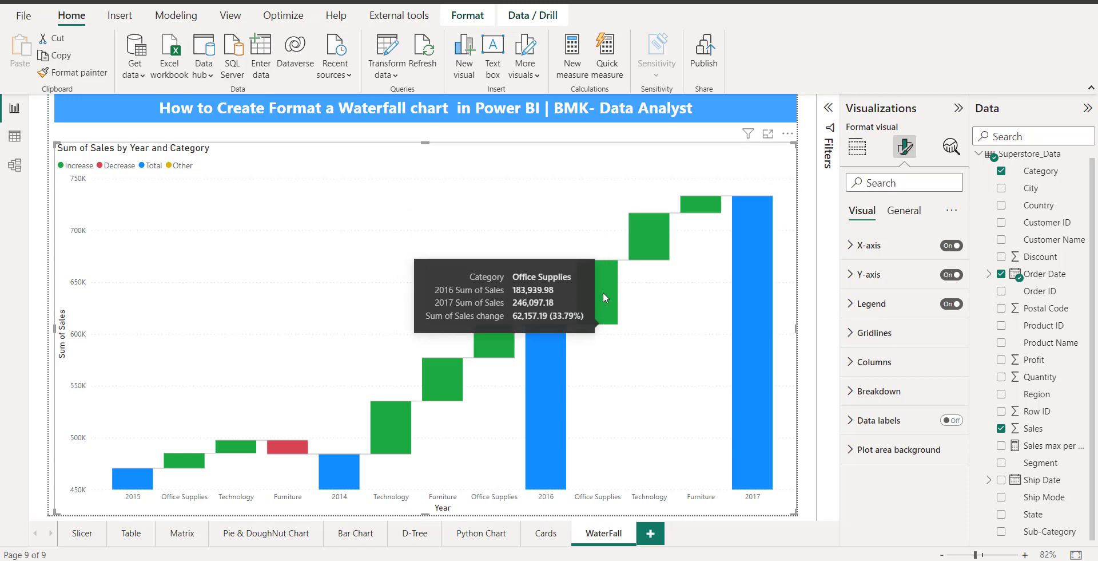
Step: Turn on the waterfall chart's data labels and set its horizontal gridlines to a dashed style in blue
click(955, 425)
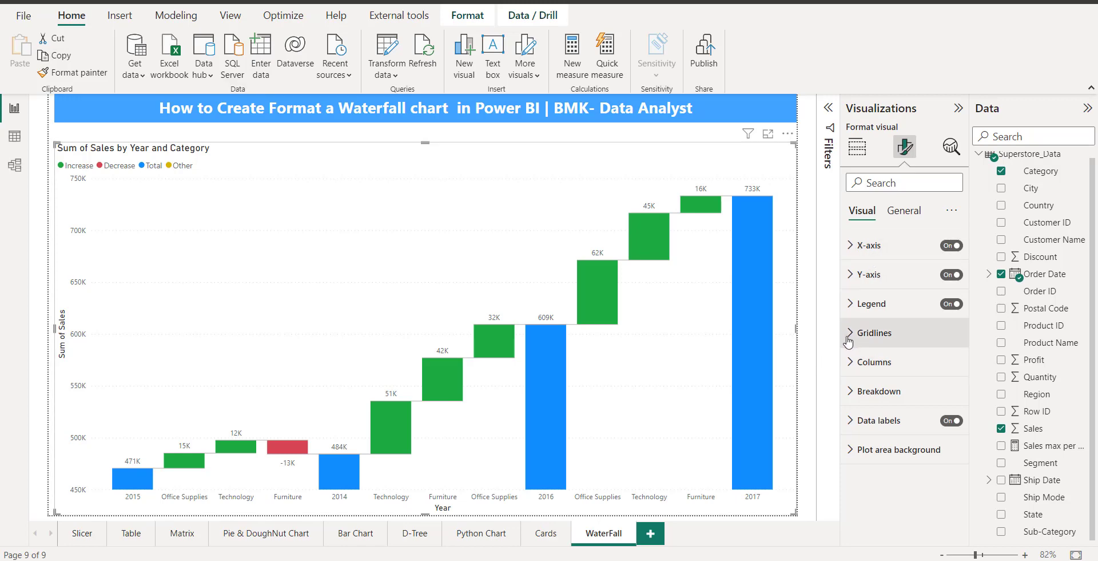
click(850, 337)
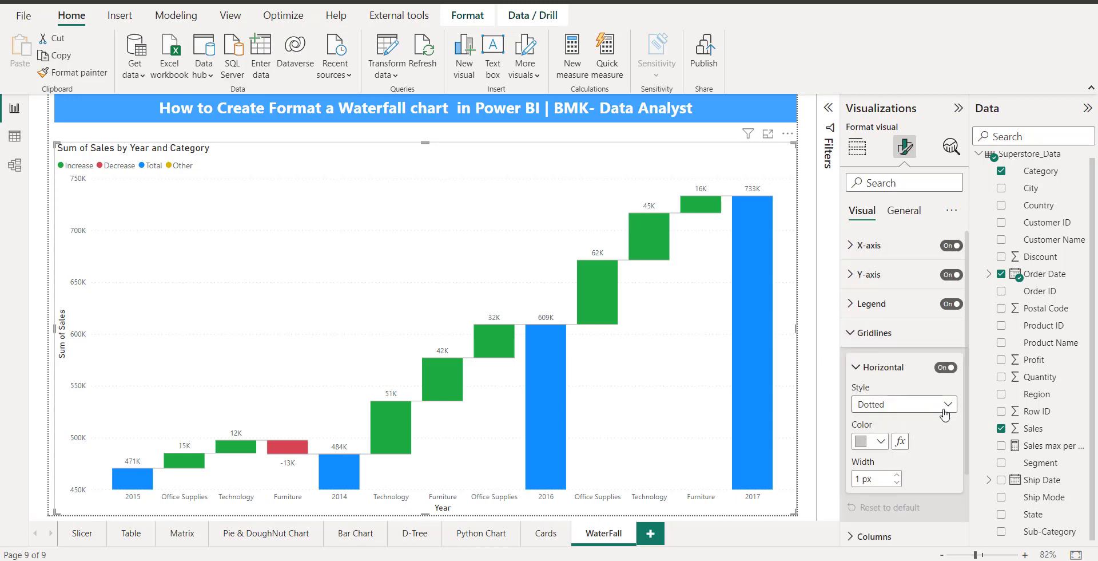
click(944, 407)
click(906, 423)
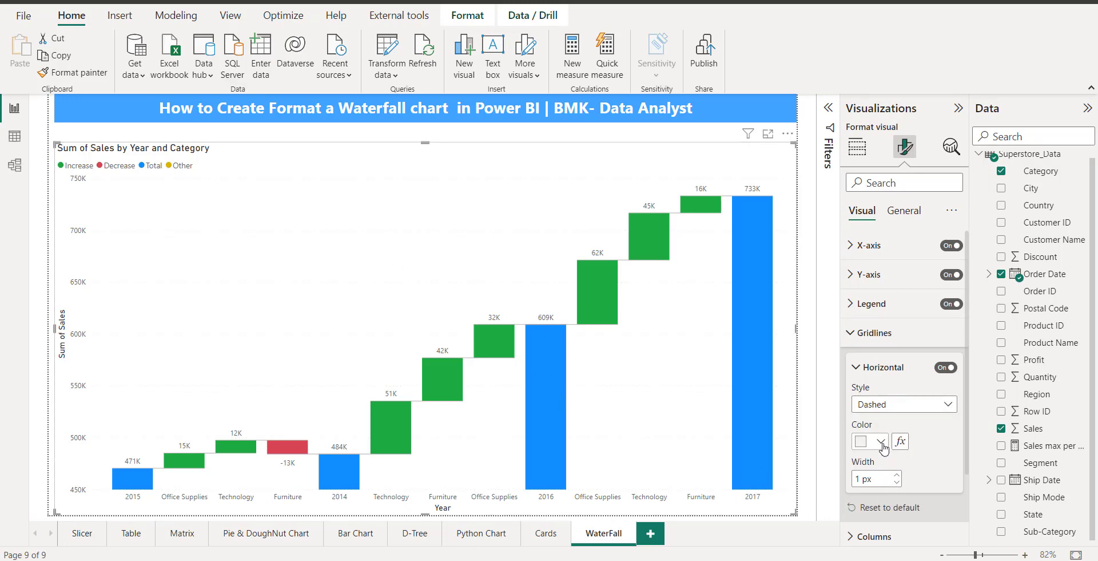
click(882, 451)
click(911, 384)
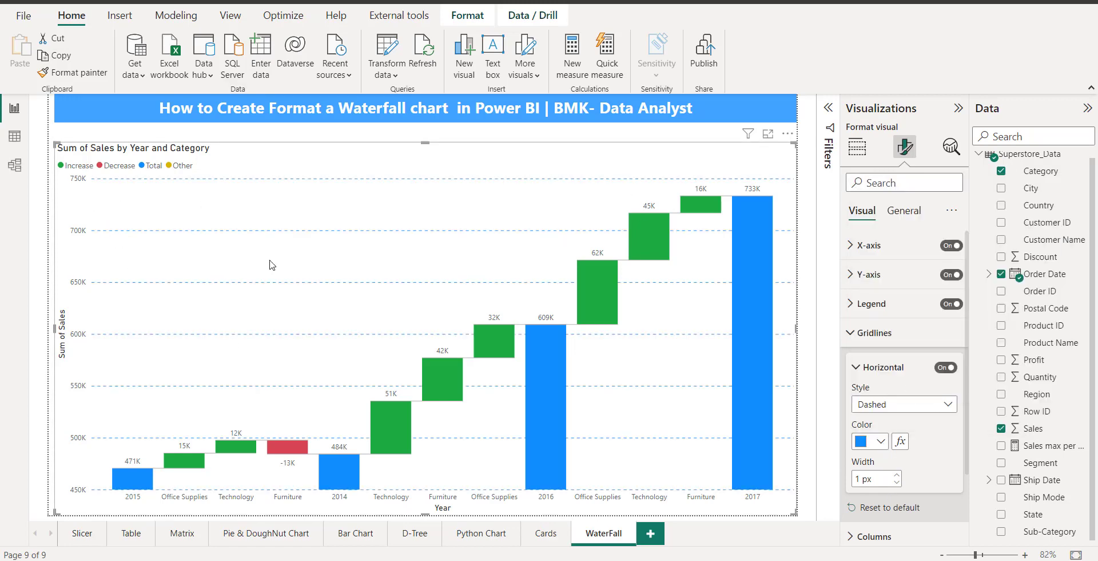
click(851, 335)
Step: Set the waterfall chart's legend position to Top center
click(852, 303)
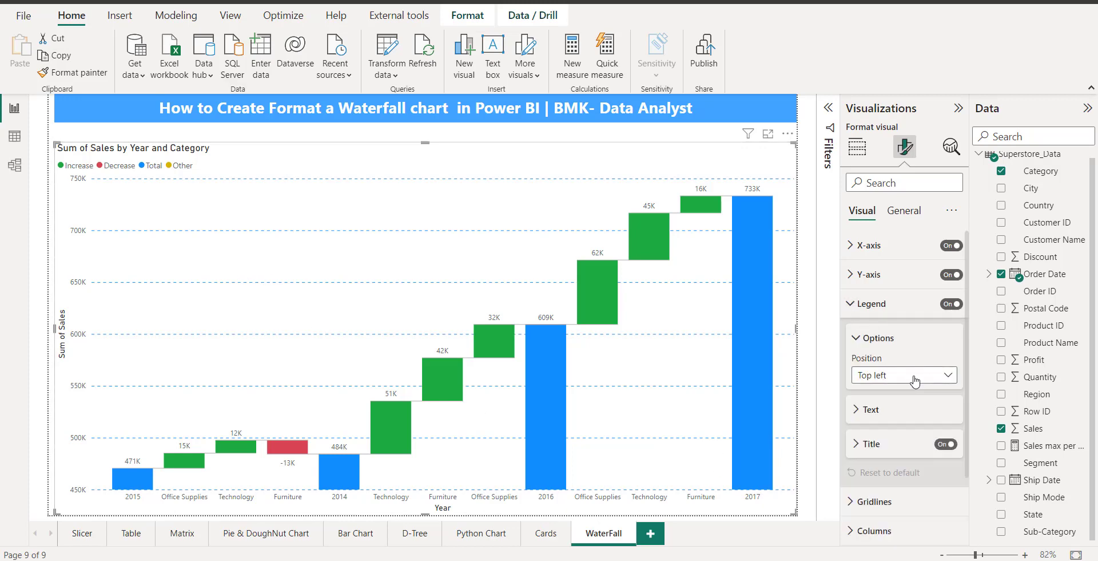
click(947, 378)
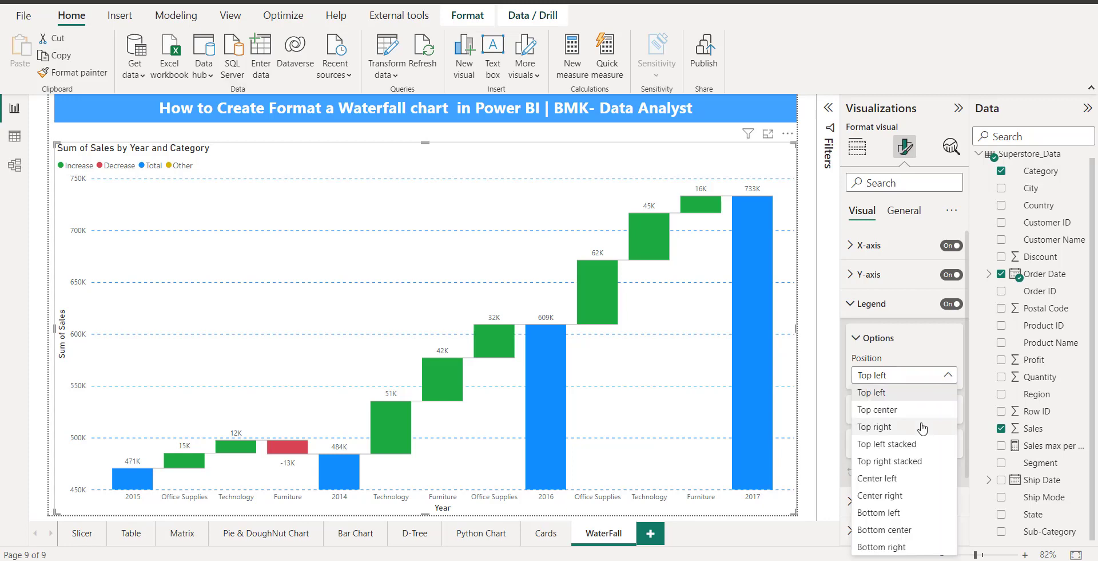
click(918, 410)
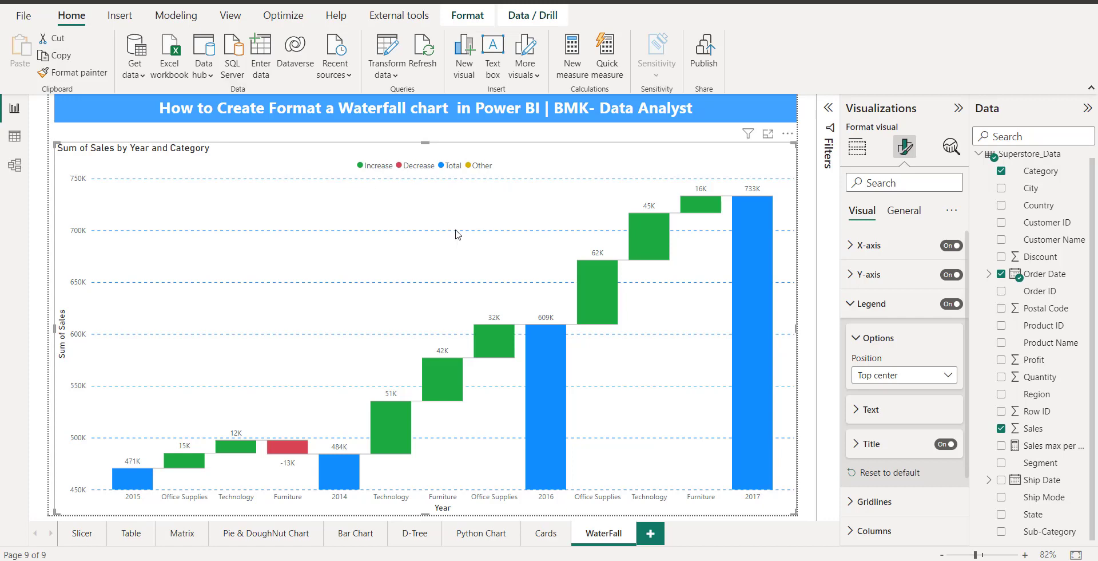
Step: Try Top right as the legend position and return the legend to Top center
click(950, 379)
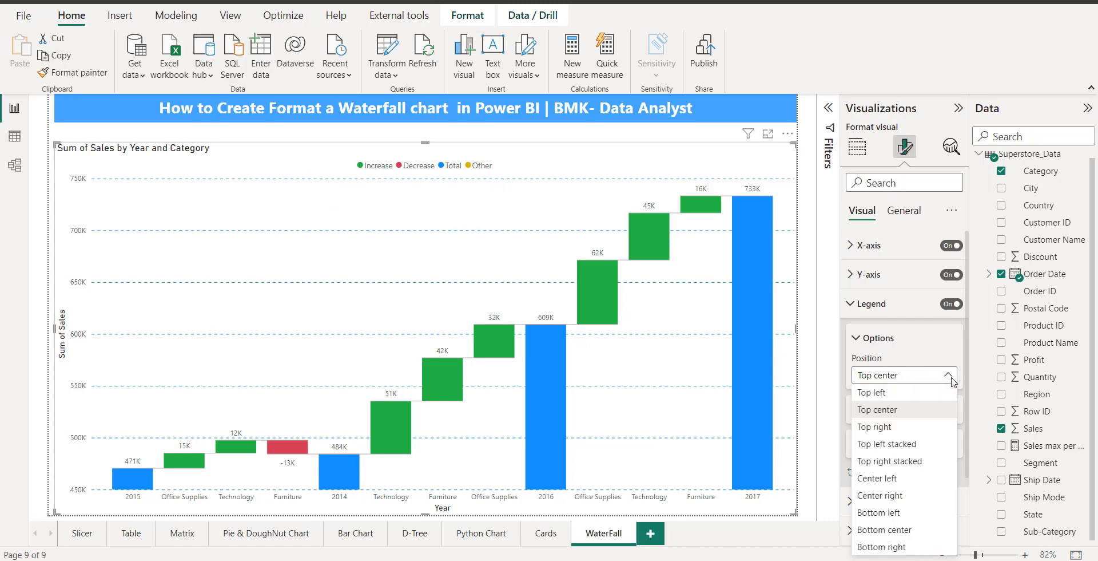
click(922, 428)
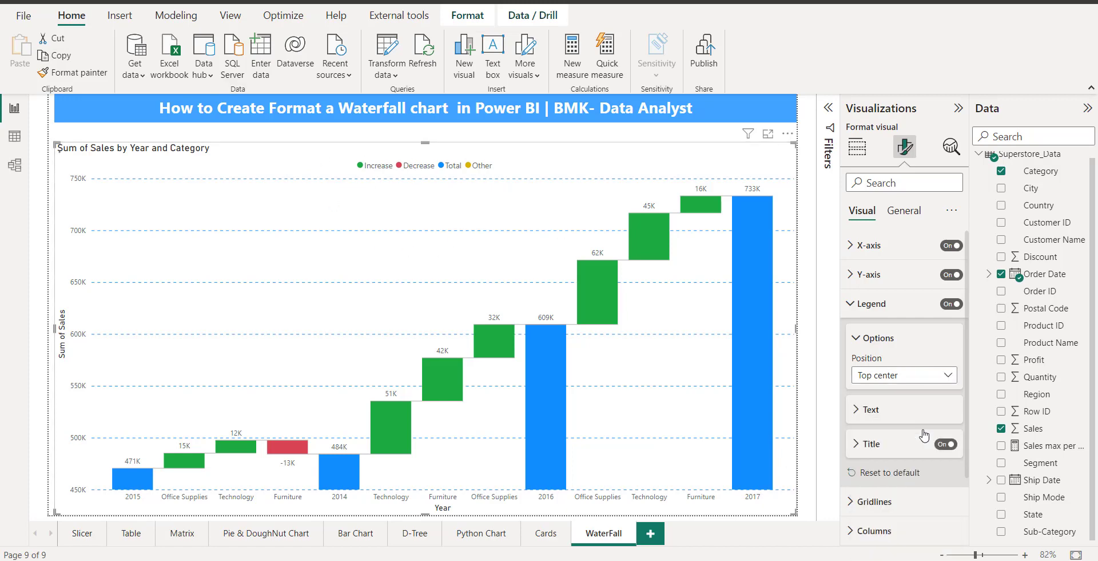
click(950, 379)
click(896, 411)
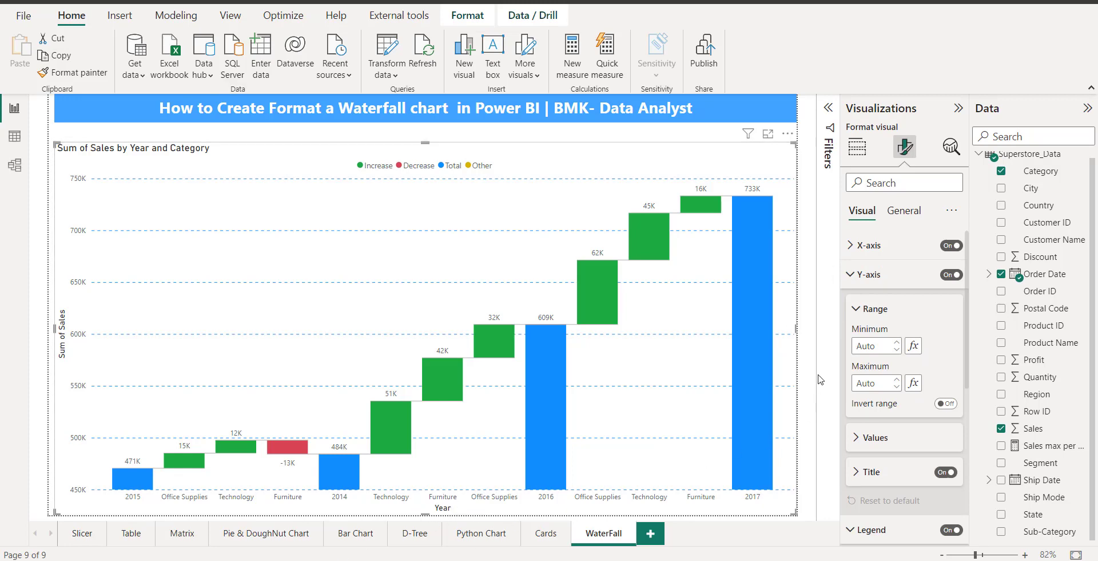
Step: Change the X-axis title text of the waterfall chart to "Year of Sales"
click(852, 275)
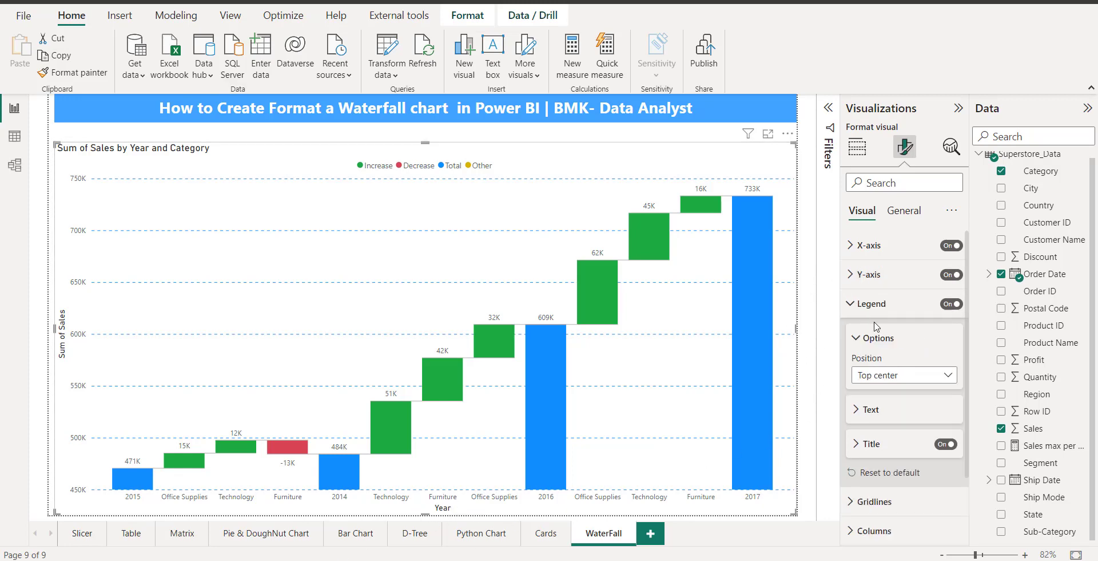
click(852, 247)
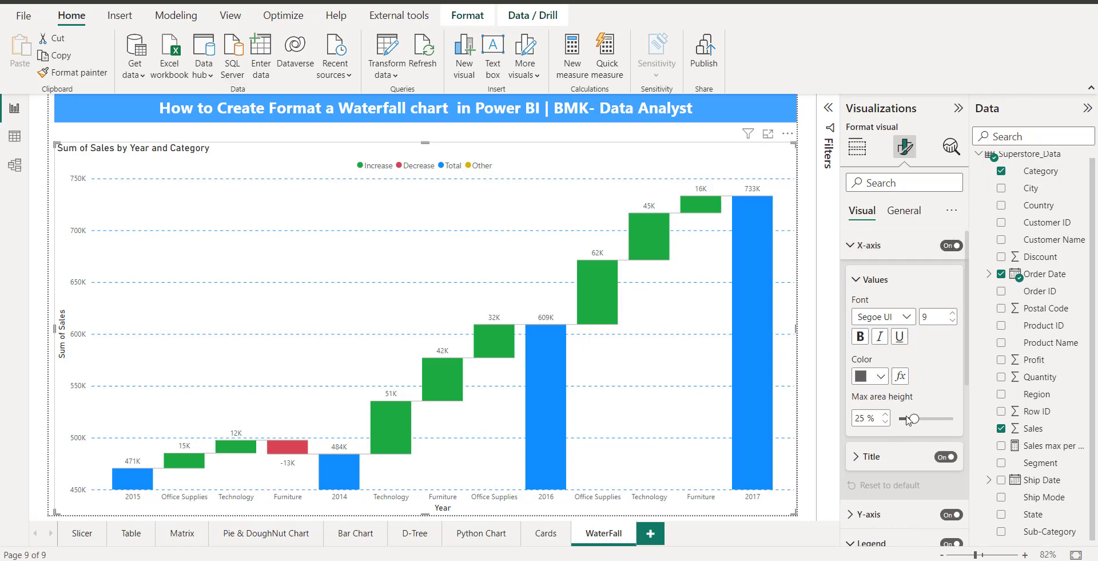
scroll(864, 419, down, 3)
click(867, 362)
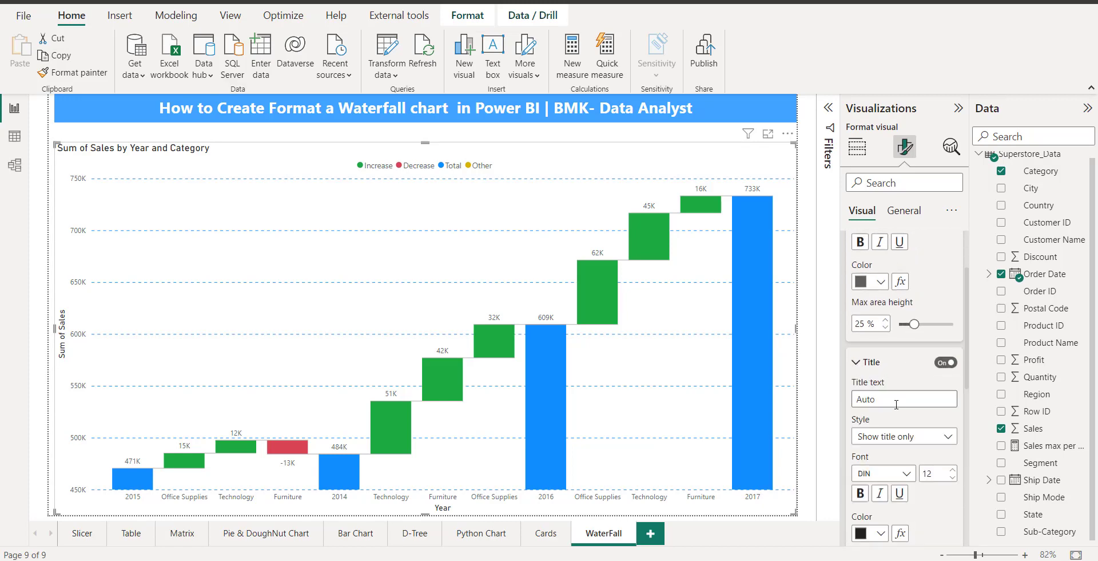
scroll(897, 404, down, 1)
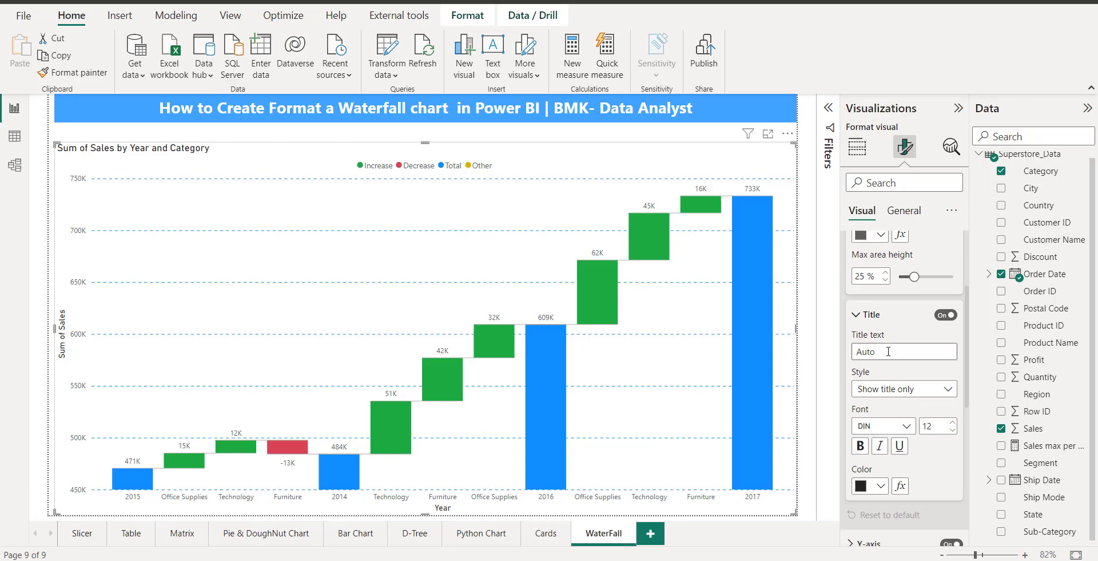
key(BackSpace)
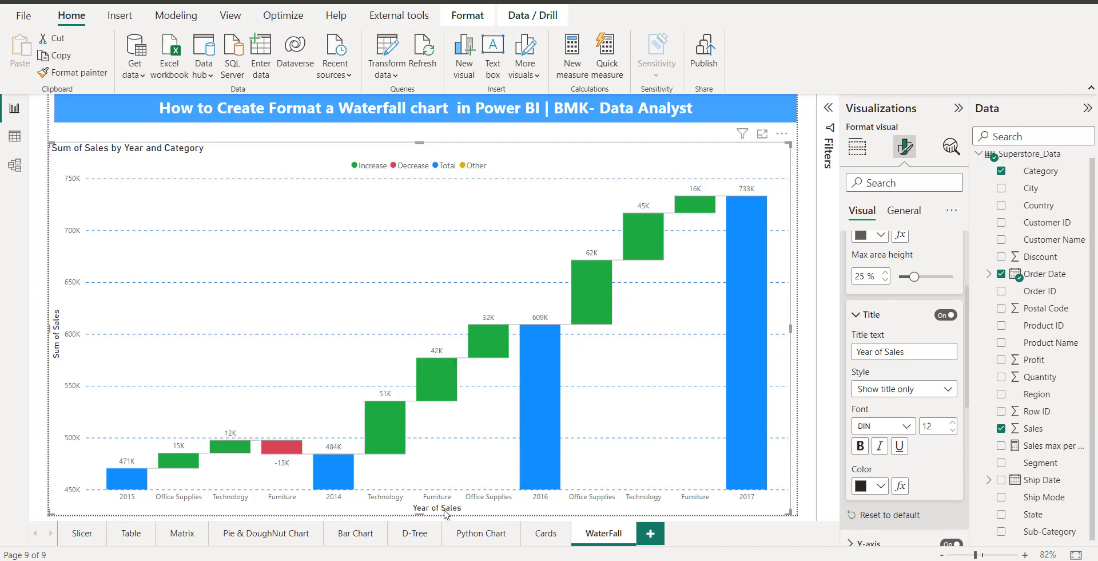
Step: Try blue as the color of the X-axis title and set it to orange instead
scroll(890, 453, down, 2)
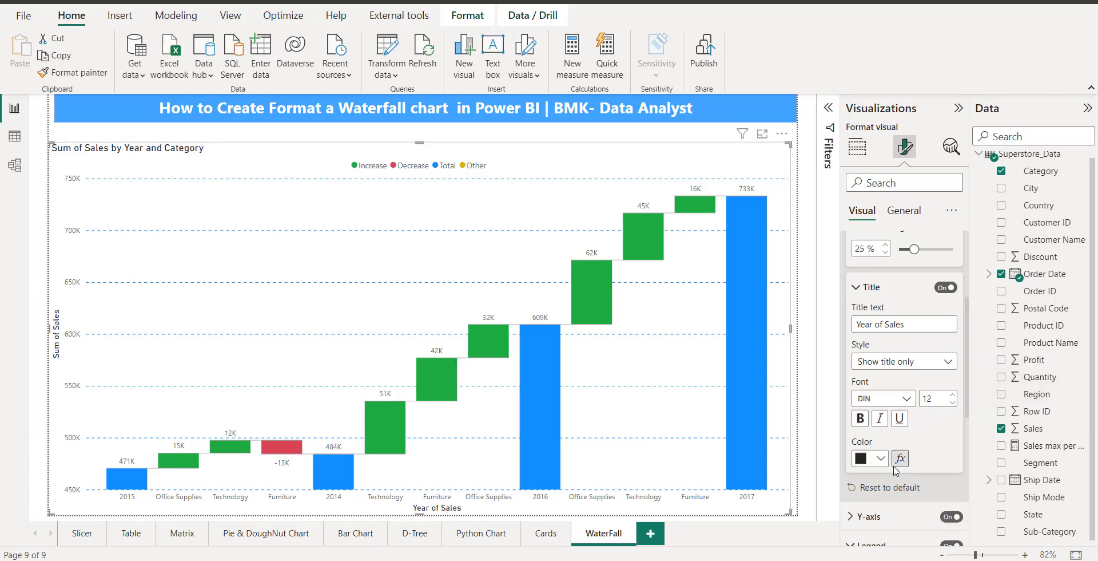
click(872, 439)
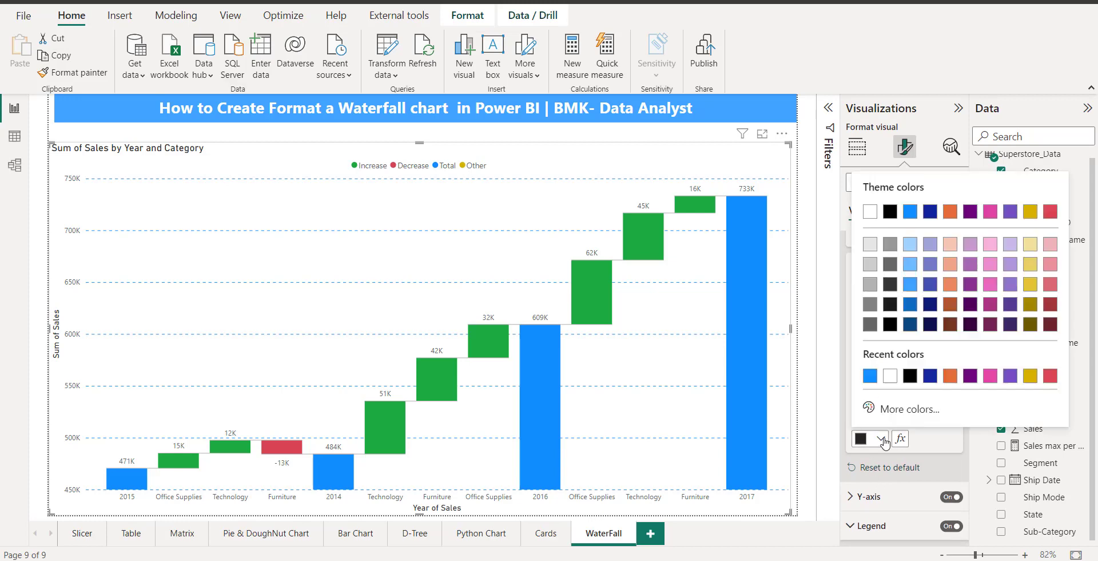
click(872, 377)
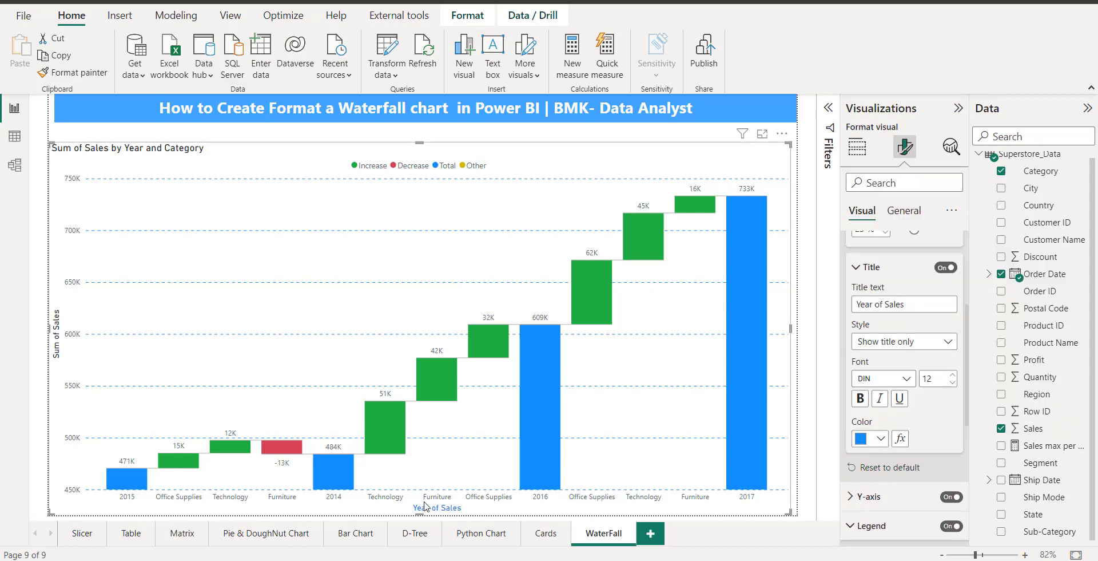
click(873, 440)
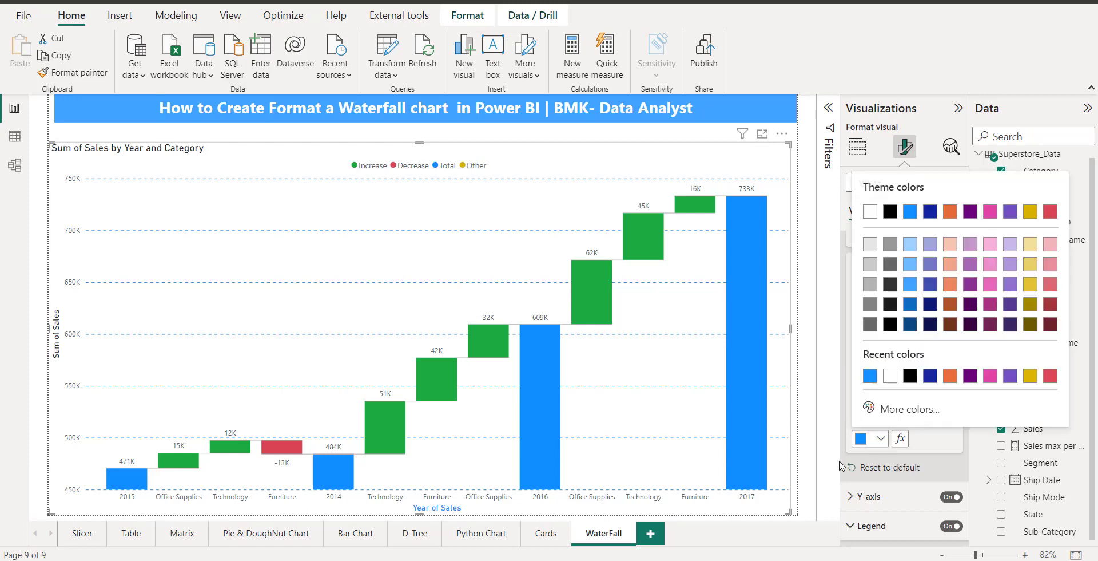
click(952, 376)
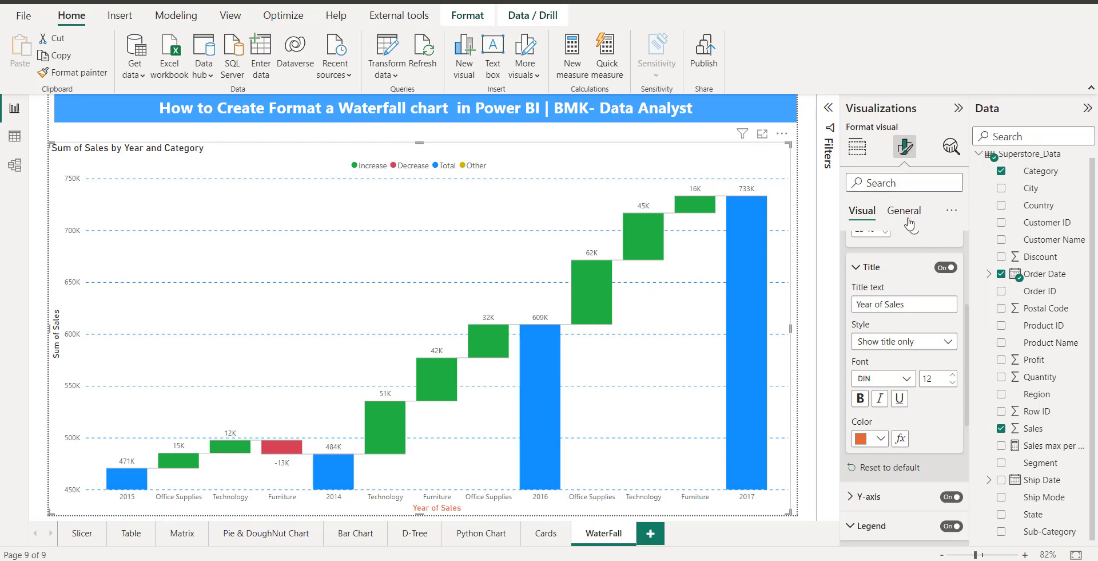
Step: Examine the chart's general formatting settings, including its size, advanced options, and background, border and shadow effects
scroll(903, 439, up, 2)
scroll(903, 438, up, 1)
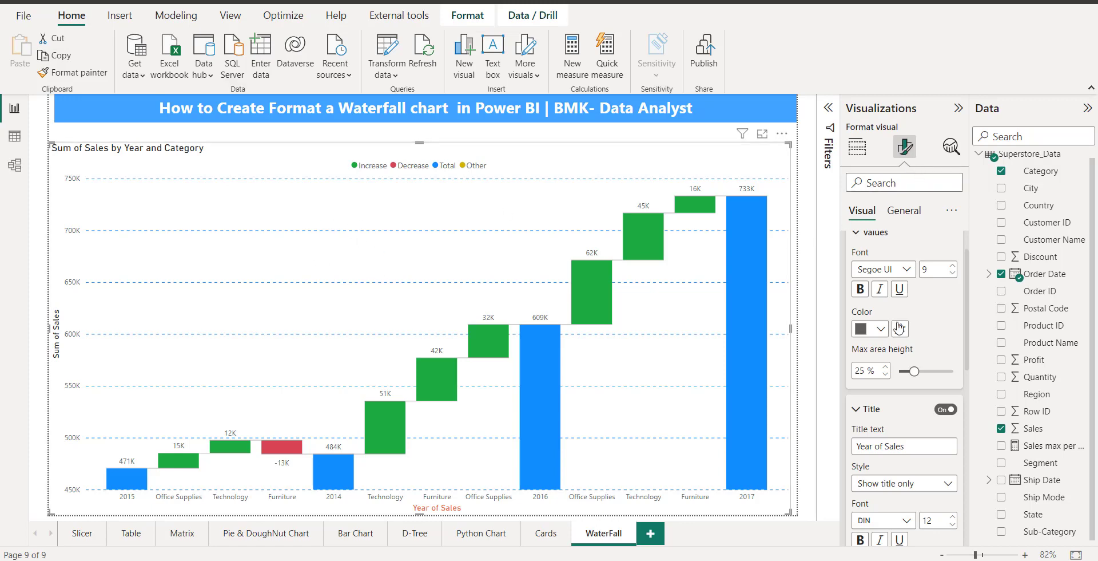
click(904, 210)
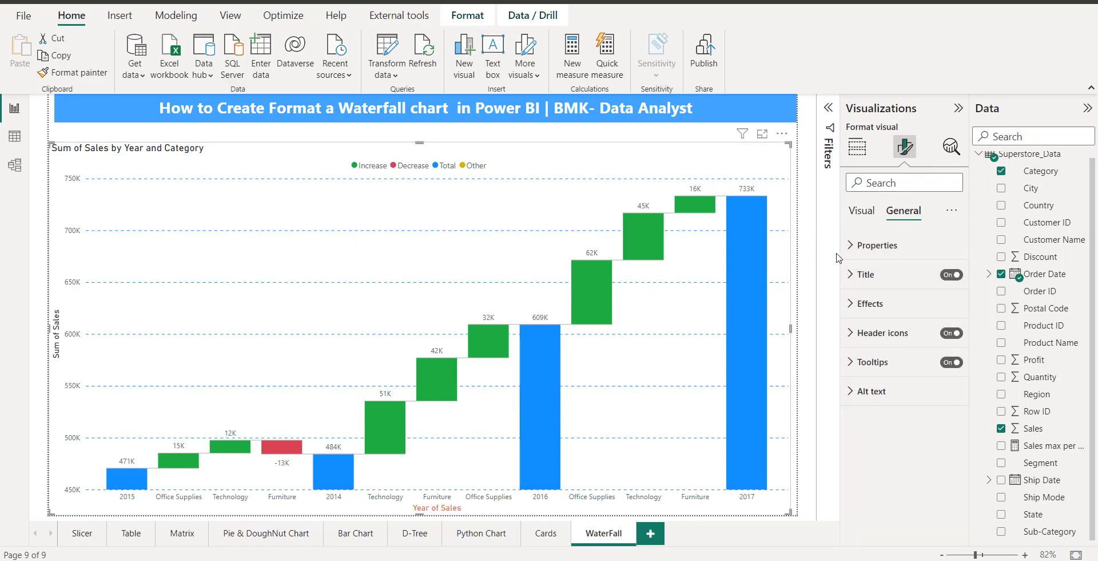
click(875, 245)
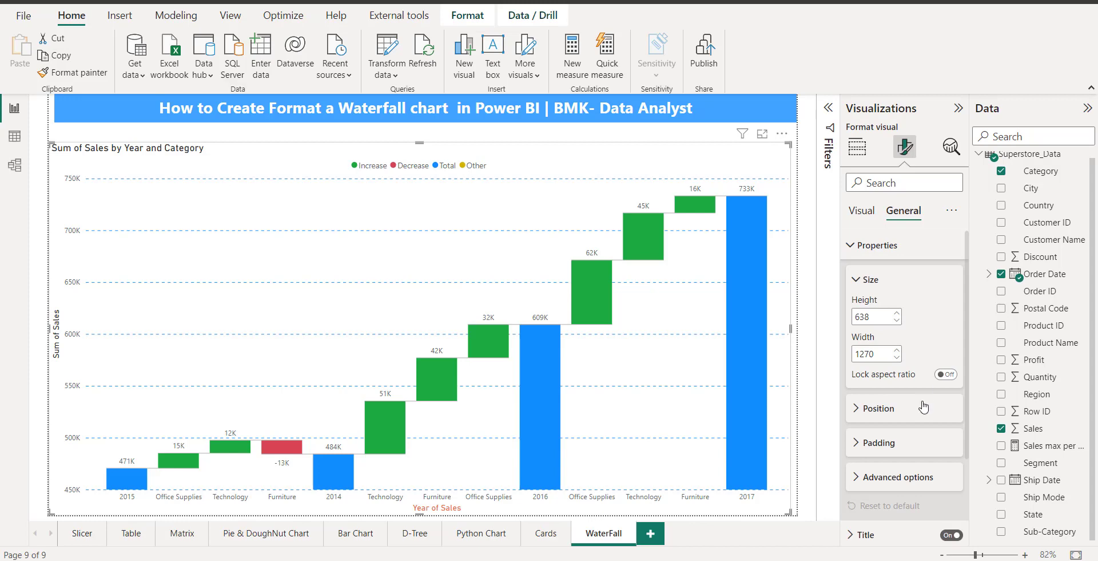
scroll(887, 434, down, 1)
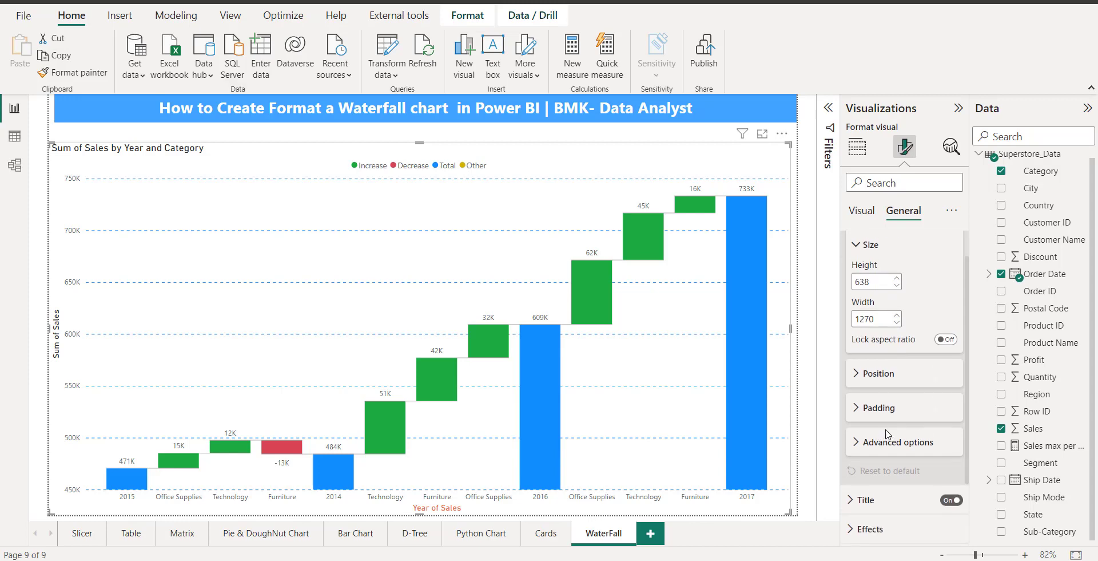
click(857, 430)
scroll(926, 443, down, 2)
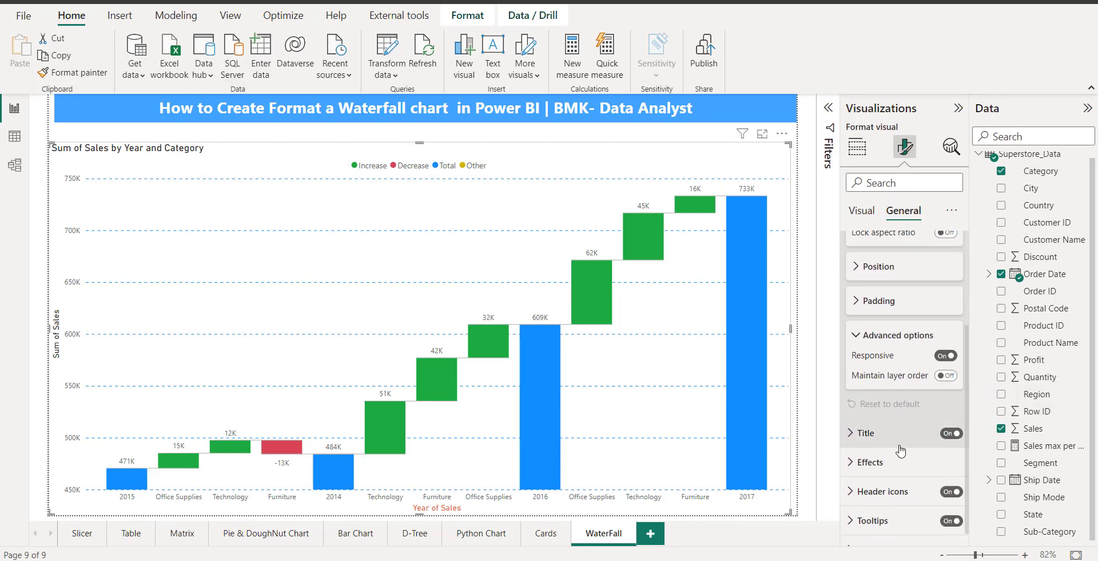
scroll(892, 452, down, 1)
click(852, 444)
scroll(856, 441, down, 2)
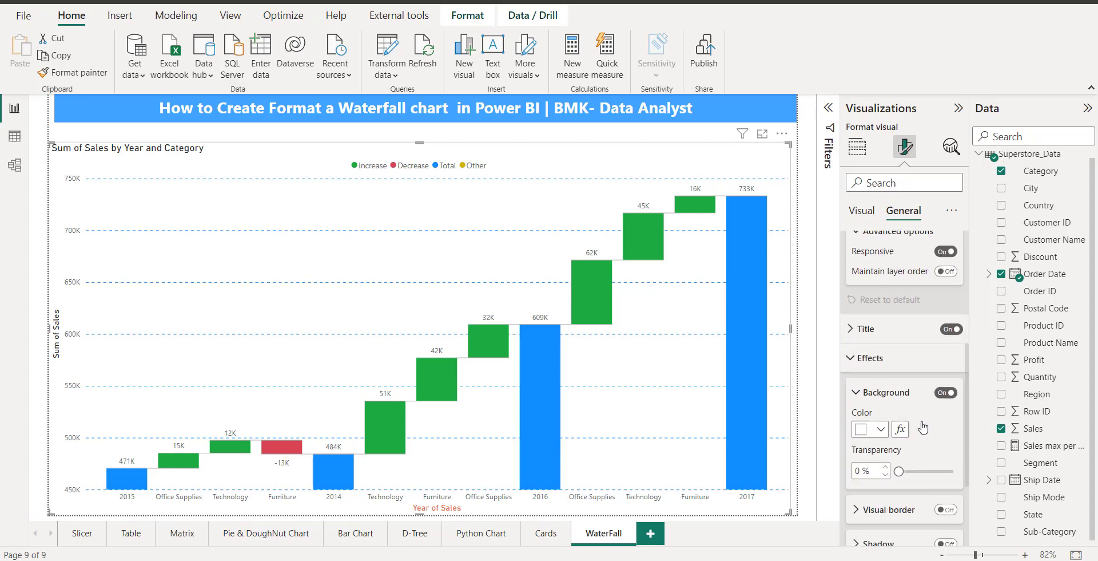
scroll(893, 446, down, 3)
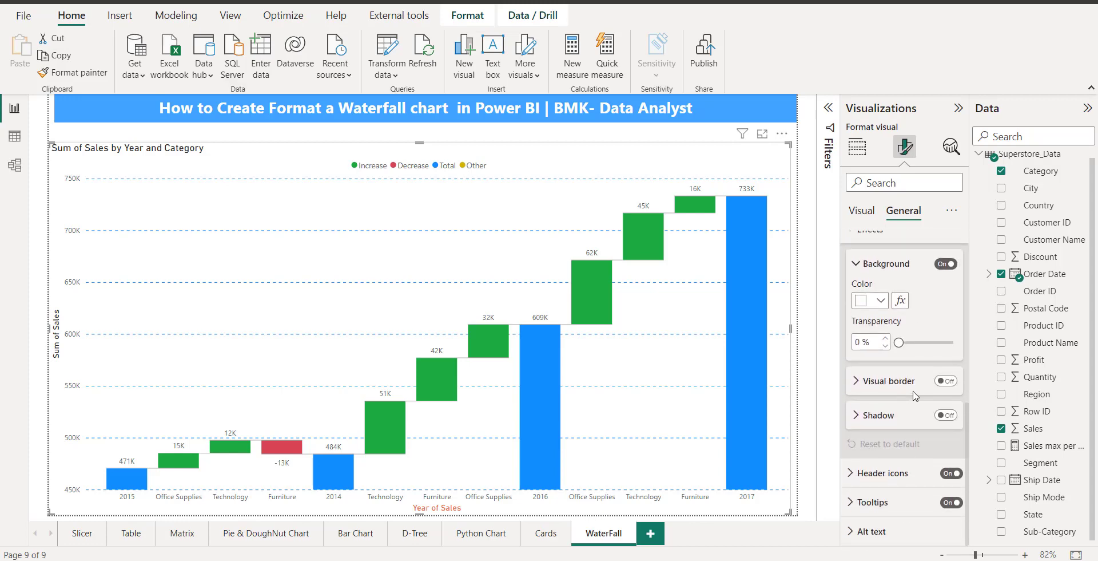
Step: Try the visual border and the shadow on the waterfall chart, turning each one on and off again
click(947, 382)
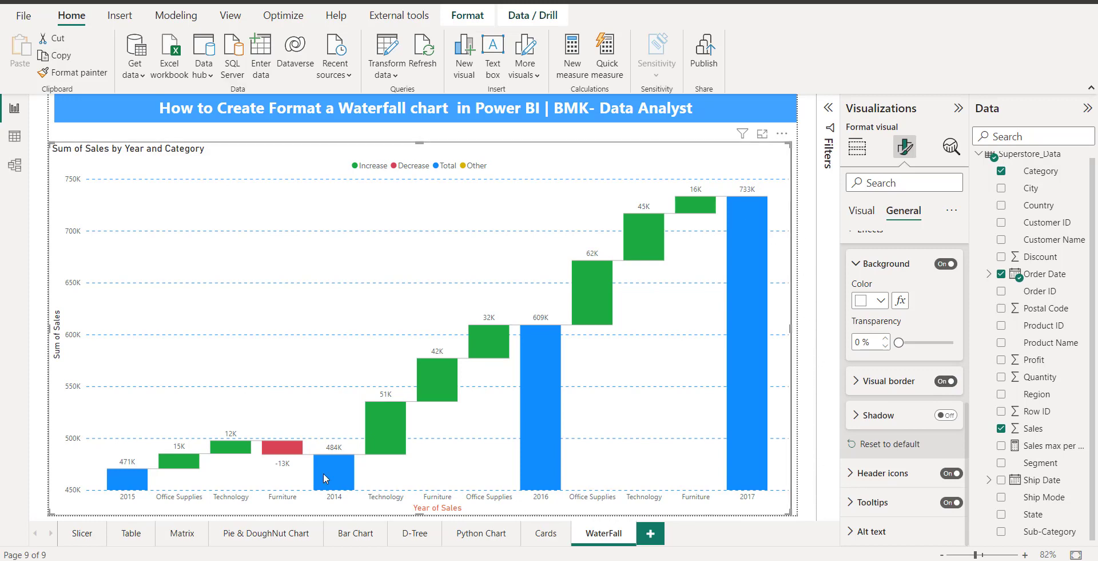
click(941, 383)
click(949, 417)
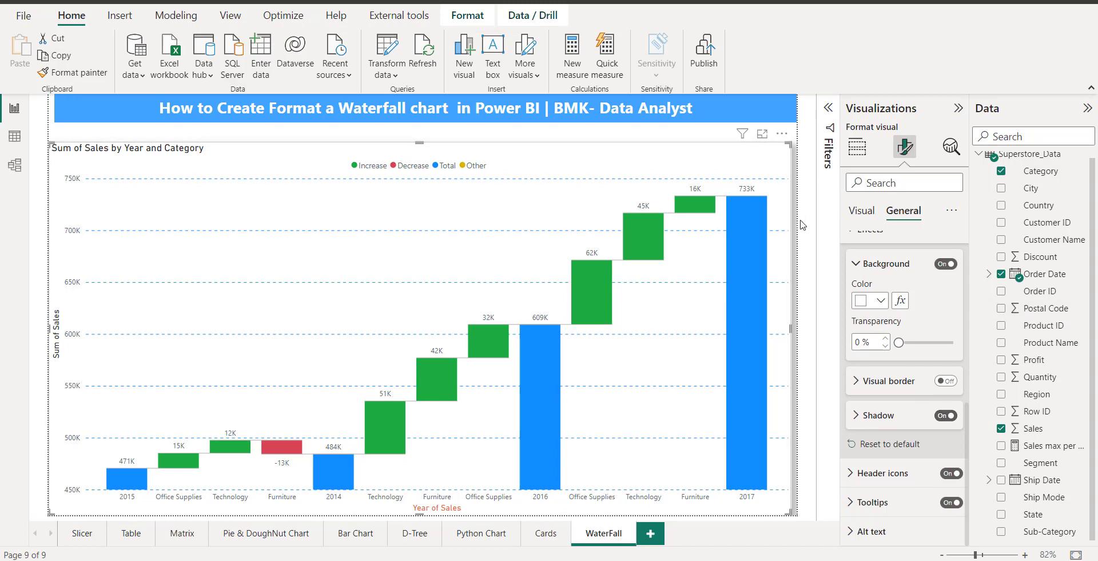
click(946, 416)
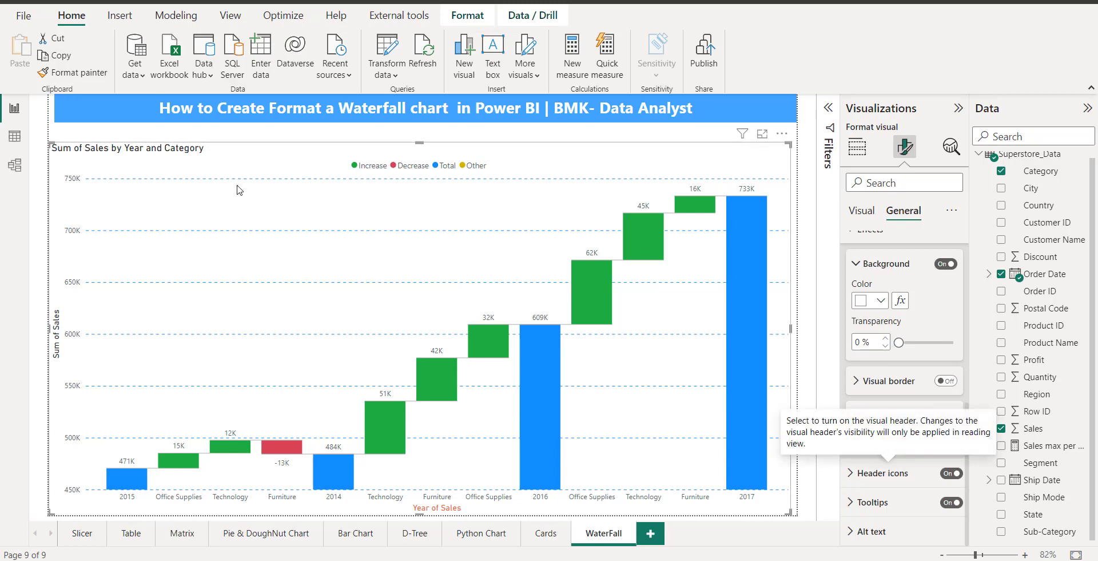
Step: Collapse the Visualizations and Data panes to give the report canvas more room
click(959, 108)
click(1087, 110)
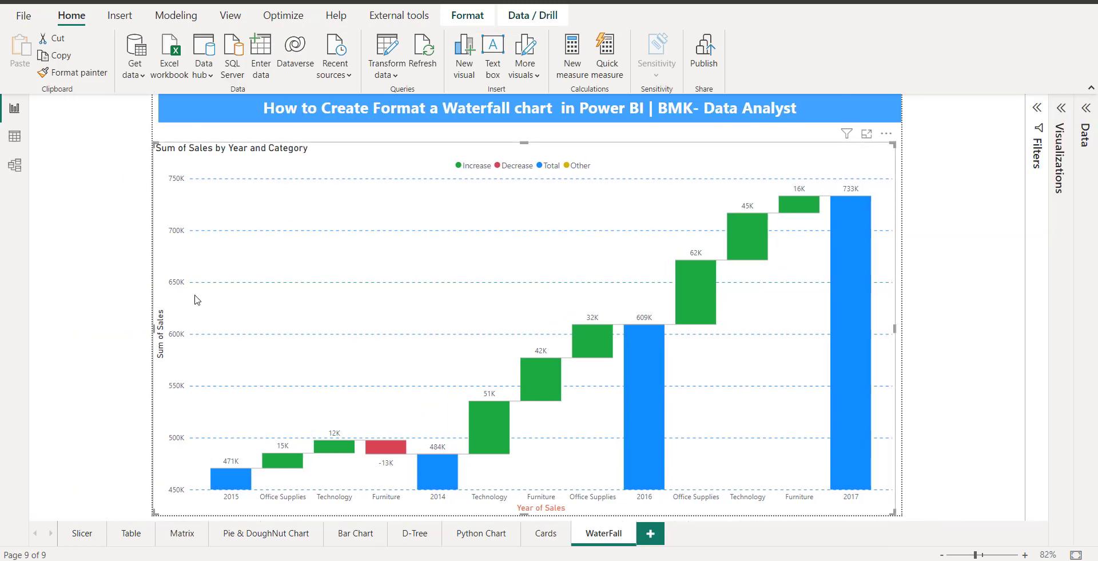